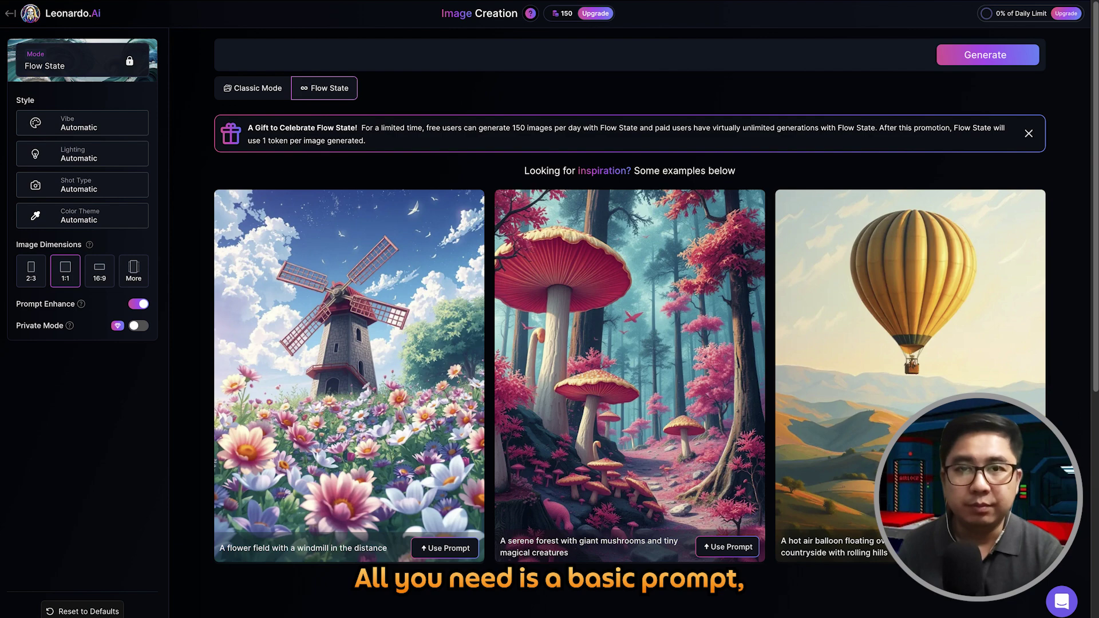
# Step: Generate Flow State images from the one-word prompt 'astronaut' and scroll through the grid
pyautogui.write('astronaut')
pyautogui.press('Return')
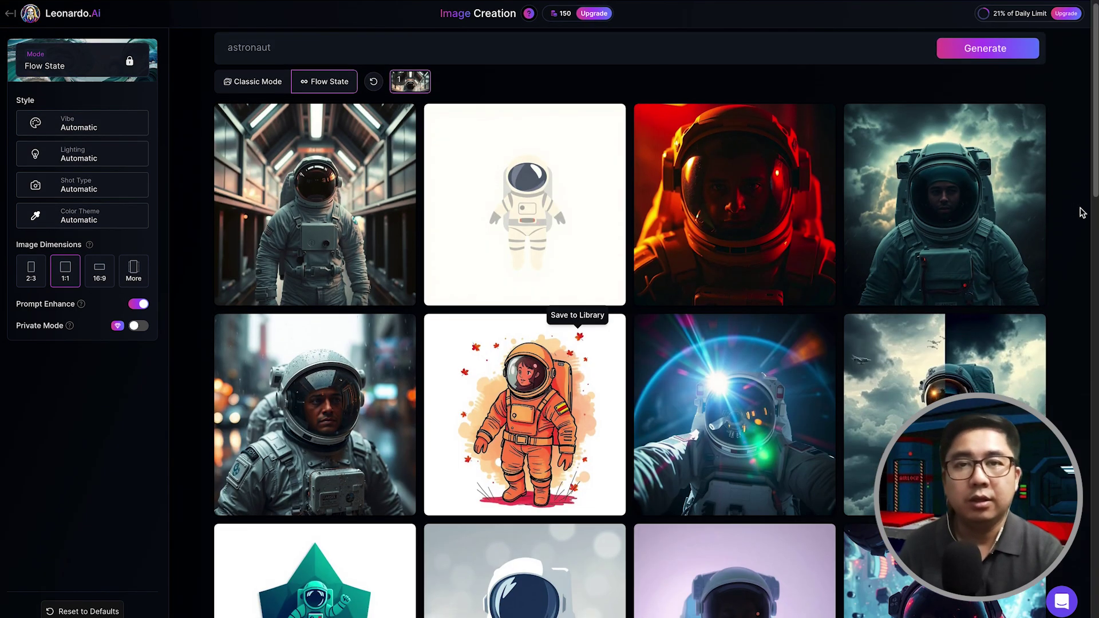
pyautogui.scroll(-2, 1084, 212)
pyautogui.scroll(-3, 1084, 212)
pyautogui.scroll(-3, 1084, 212)
pyautogui.scroll(-2, 1084, 212)
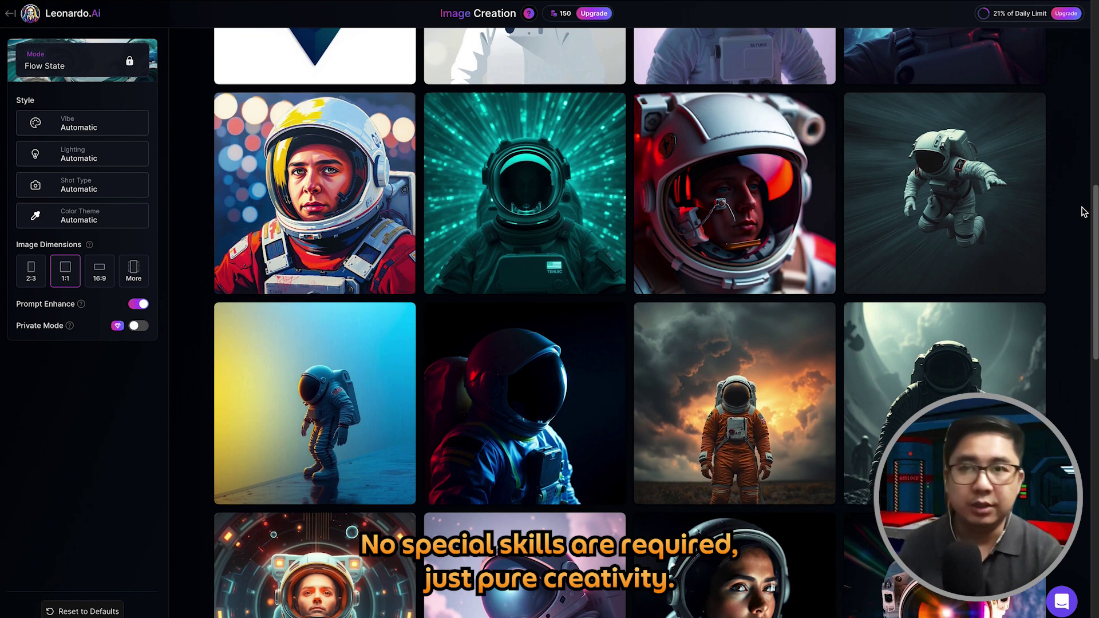
pyautogui.scroll(-4, 1084, 212)
pyautogui.scroll(-1, 1084, 211)
pyautogui.scroll(-2, 1083, 212)
pyautogui.scroll(-3, 1081, 212)
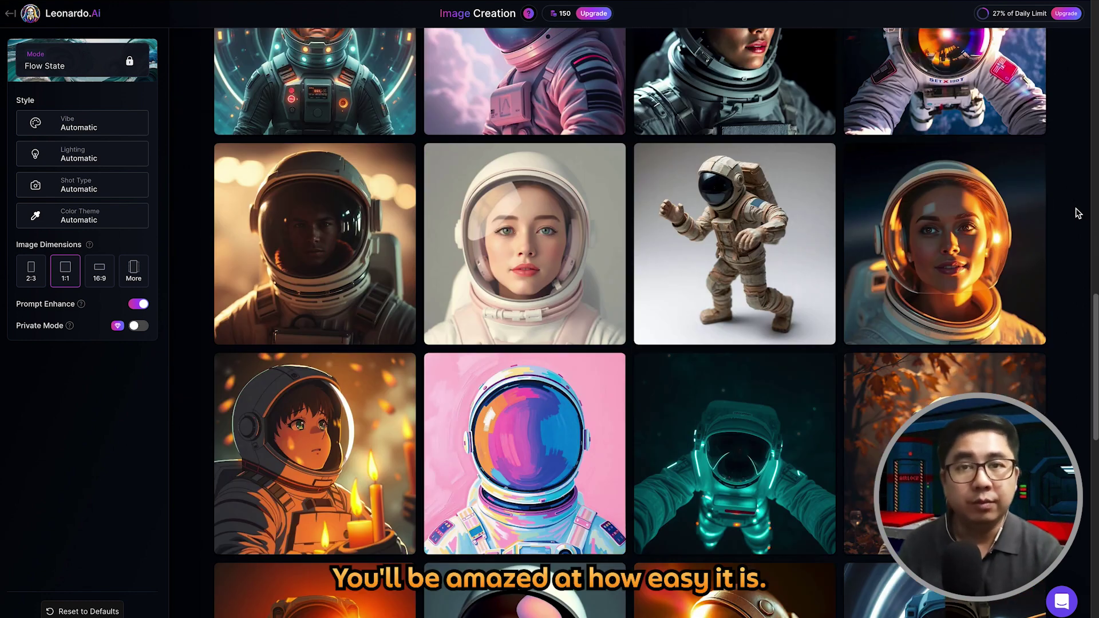
pyautogui.scroll(-1, 1078, 213)
pyautogui.scroll(-3, 1079, 214)
pyautogui.scroll(-1, 1079, 213)
pyautogui.scroll(-2, 1079, 213)
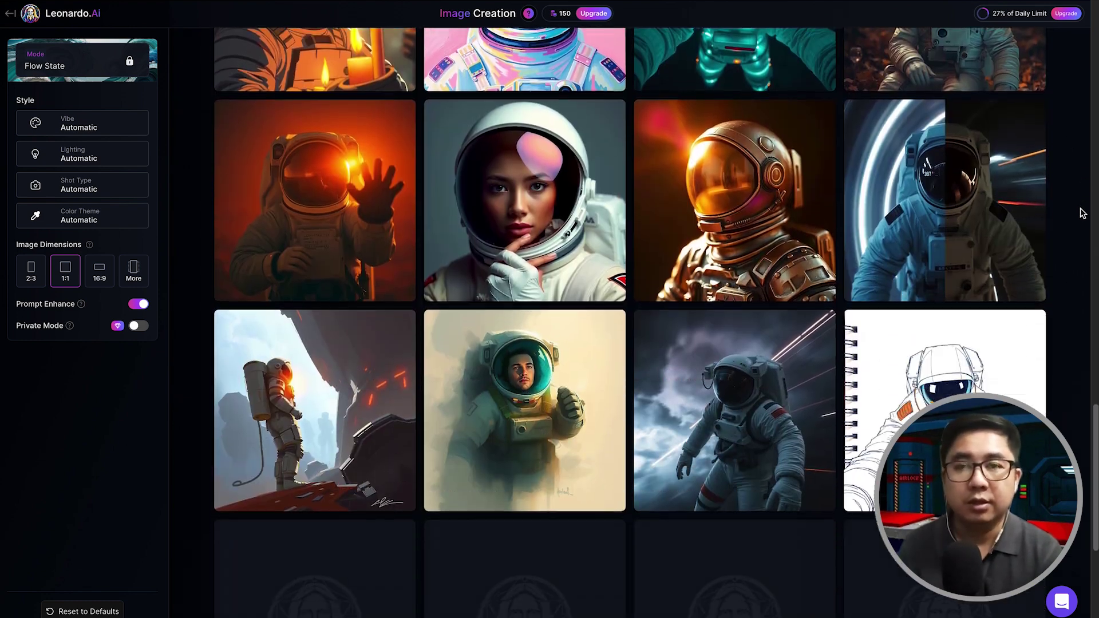
pyautogui.scroll(-1, 1079, 213)
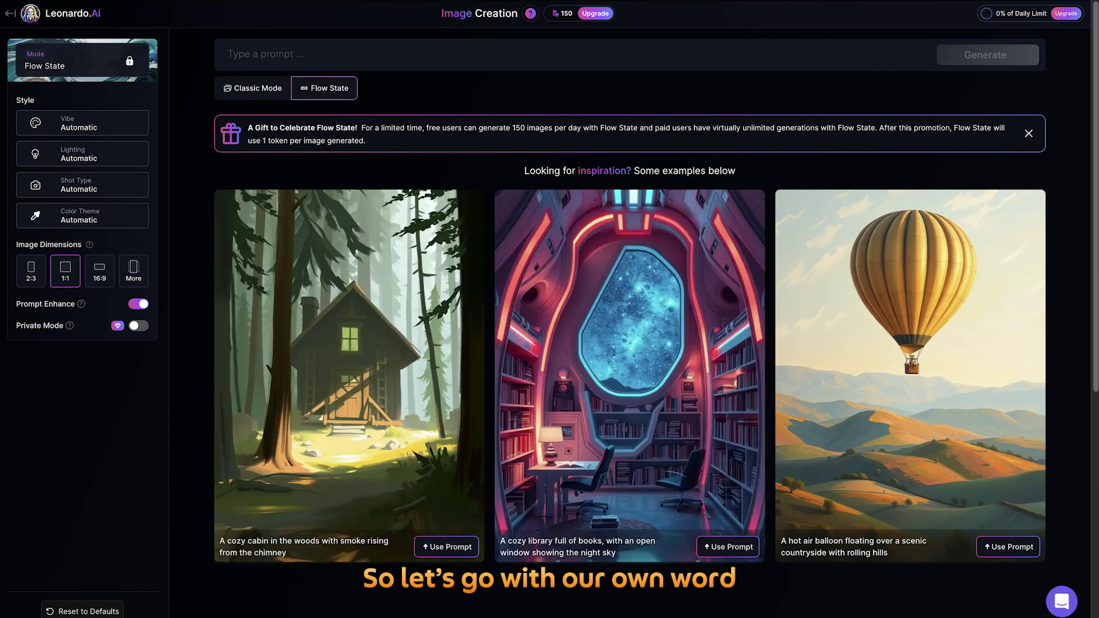
# Step: Enter 'astronaut' as the Flow State prompt
pyautogui.write('astronaut')
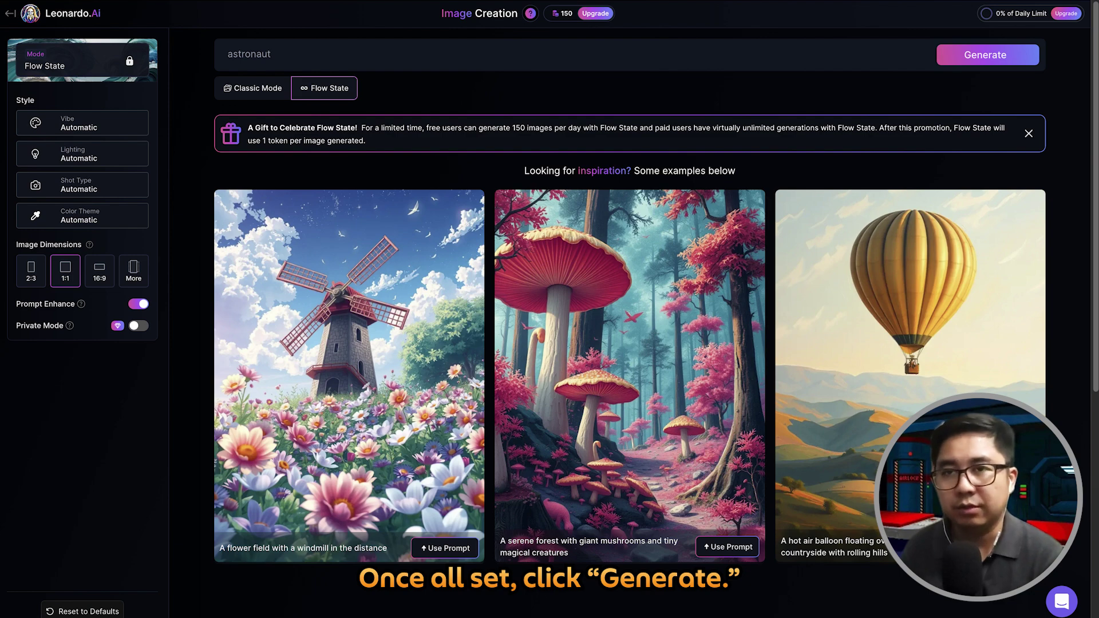
# Step: Generate the astronaut grid and scroll through its varied styles, including Long Exposure with Stormy lighting
pyautogui.press('Return')
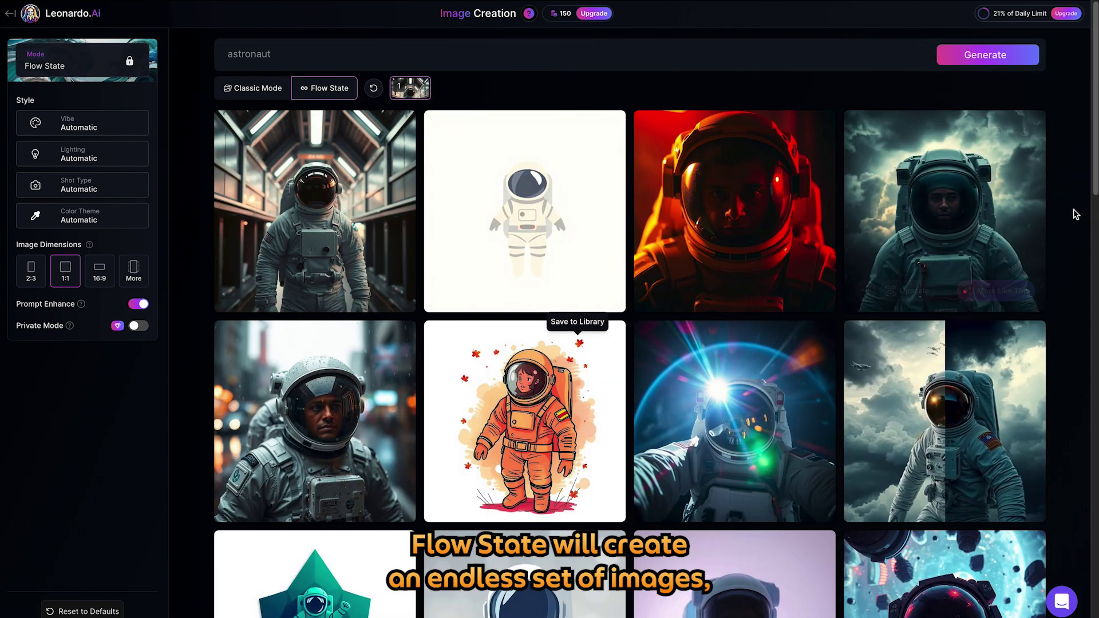
pyautogui.scroll(-2, 1084, 213)
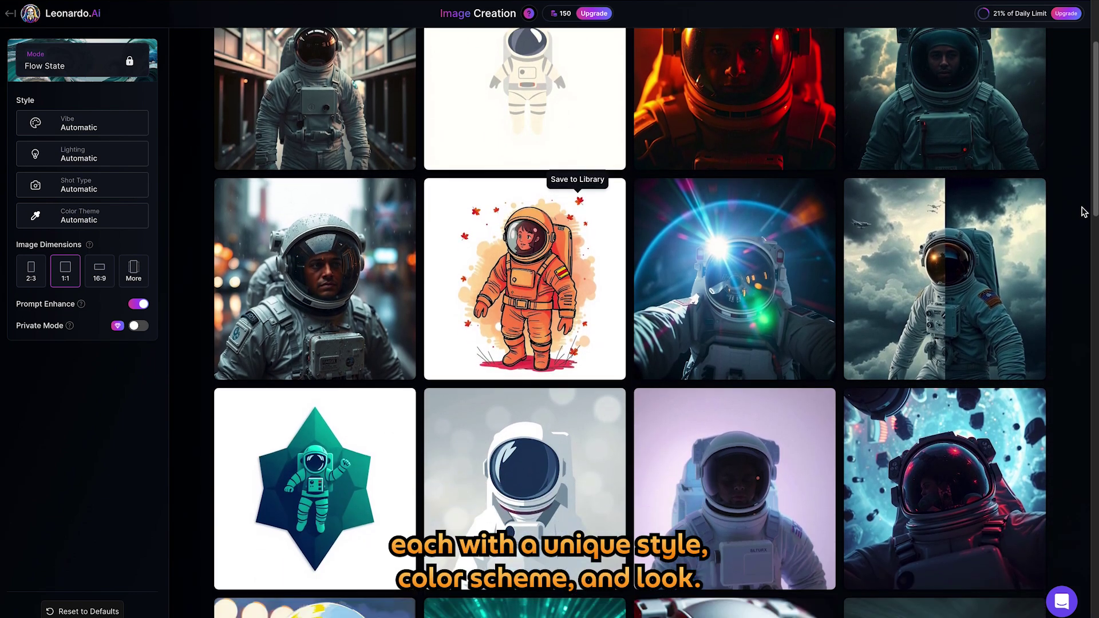
pyautogui.scroll(-2, 1084, 213)
pyautogui.scroll(-1, 1084, 213)
pyautogui.scroll(-2, 1084, 213)
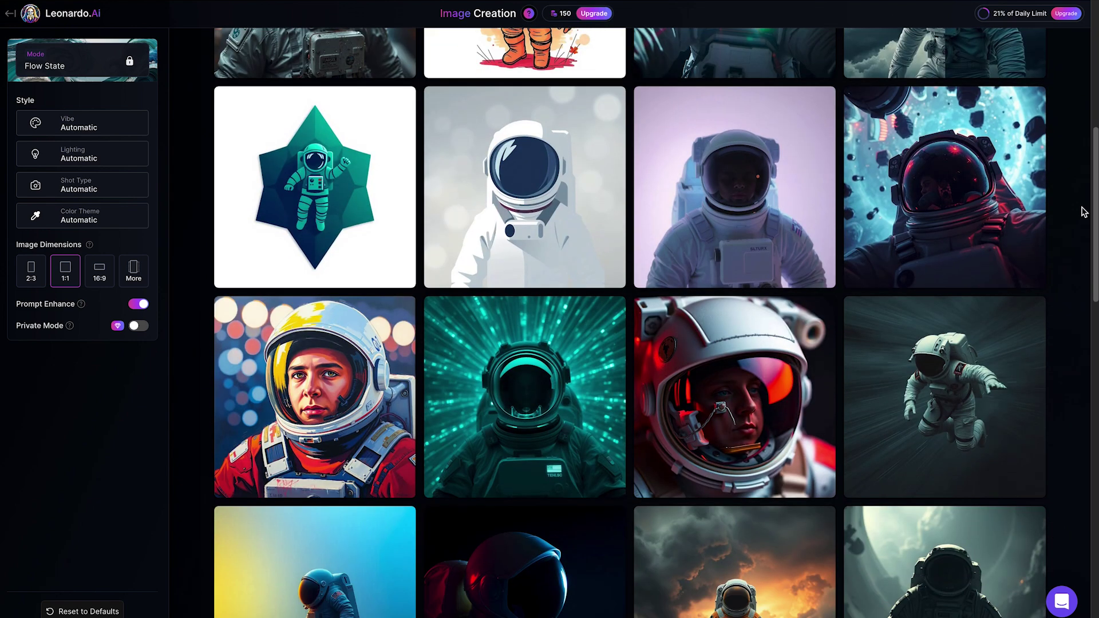
pyautogui.scroll(-2, 1084, 213)
pyautogui.scroll(-2, 1084, 213)
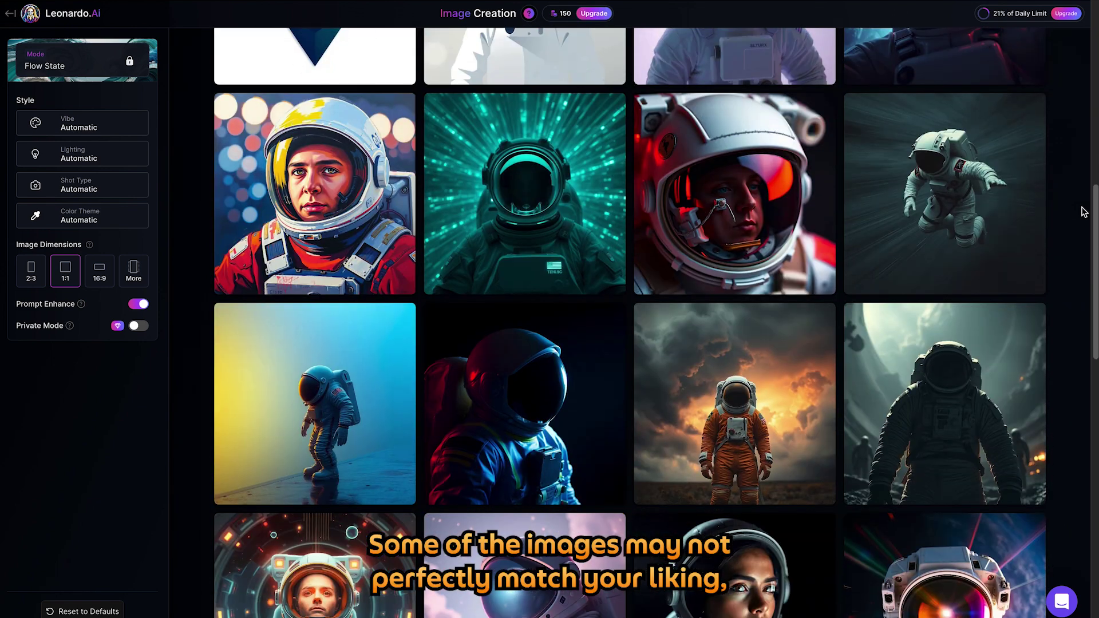
pyautogui.scroll(-4, 1084, 213)
pyautogui.scroll(-1, 1084, 213)
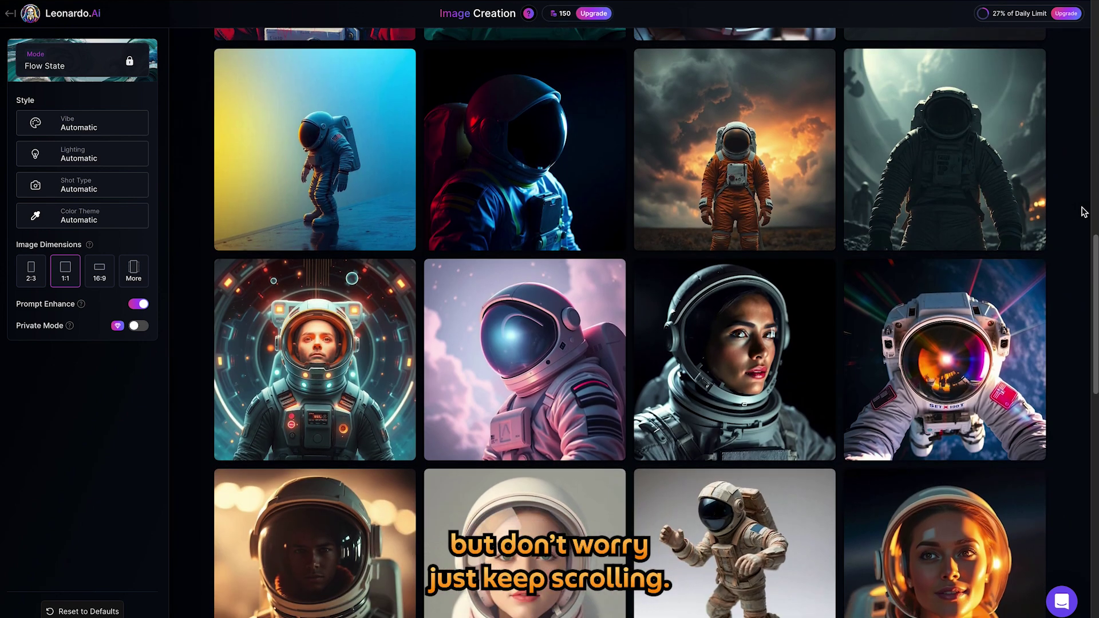
pyautogui.scroll(-1, 1084, 213)
pyautogui.scroll(-2, 1082, 213)
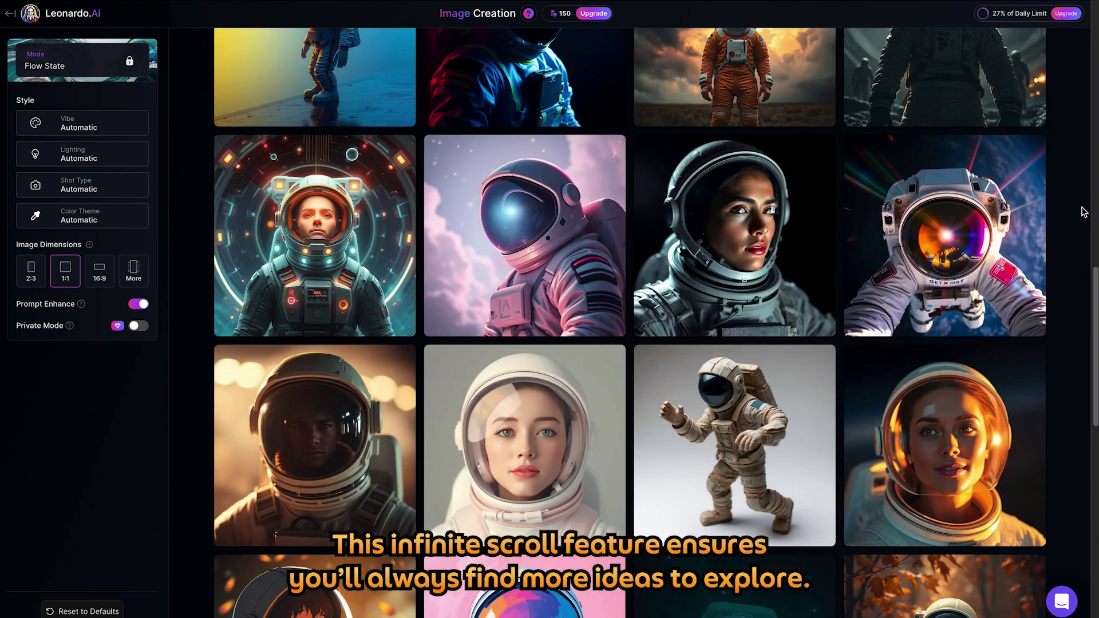
pyautogui.scroll(-3, 1076, 213)
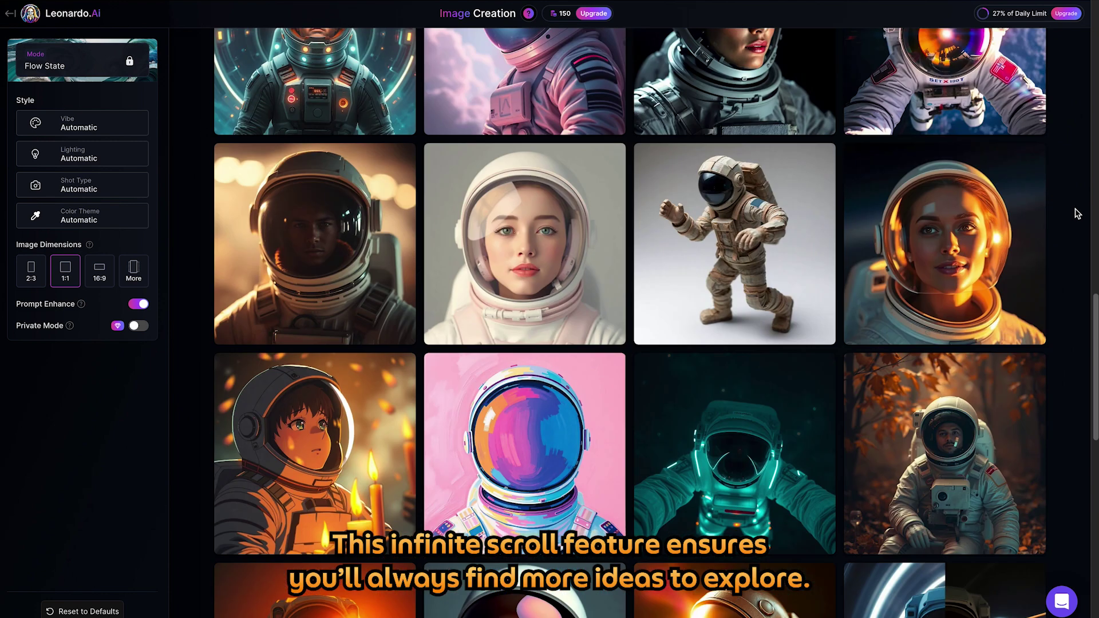
pyautogui.scroll(-2, 1078, 214)
pyautogui.scroll(-1, 1079, 213)
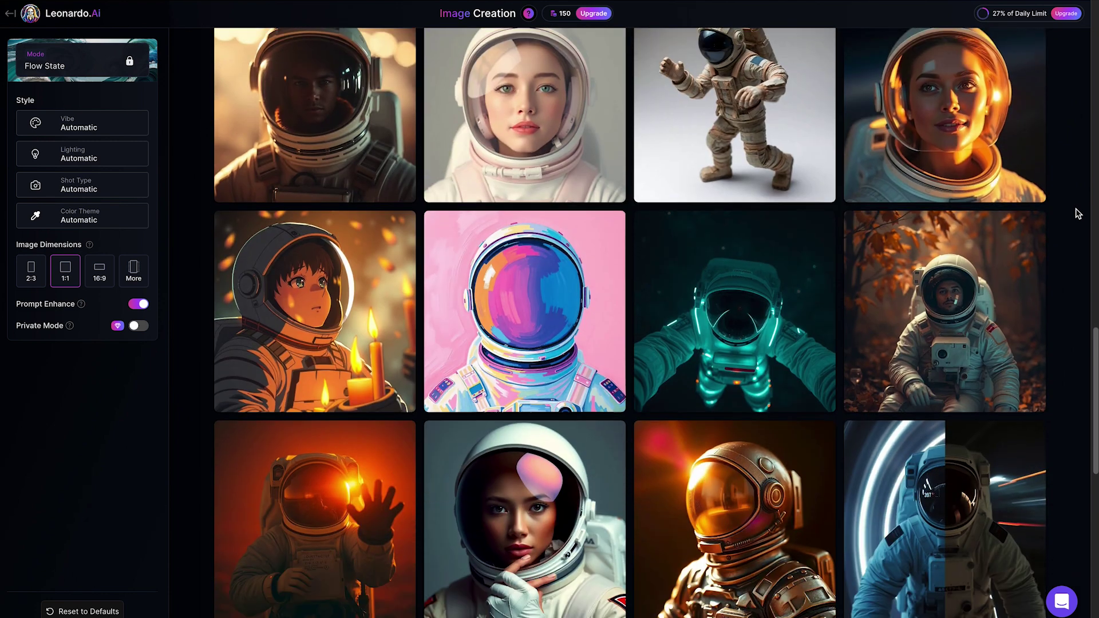
pyautogui.scroll(-2, 1078, 213)
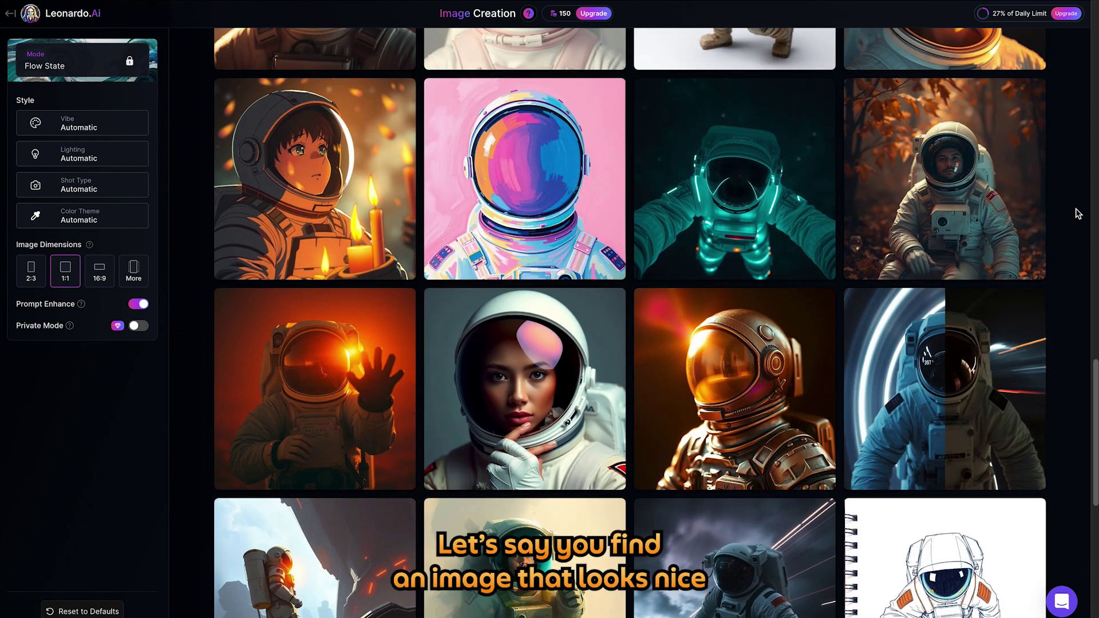
pyautogui.scroll(-2, 1078, 214)
pyautogui.scroll(-2, 1083, 213)
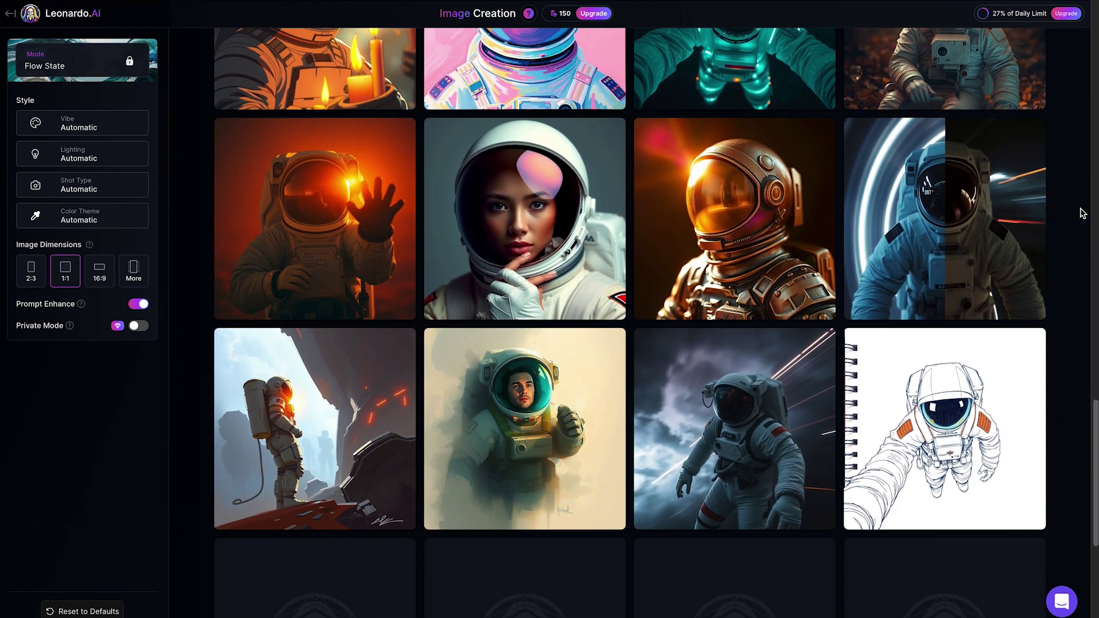
pyautogui.scroll(-1, 1082, 213)
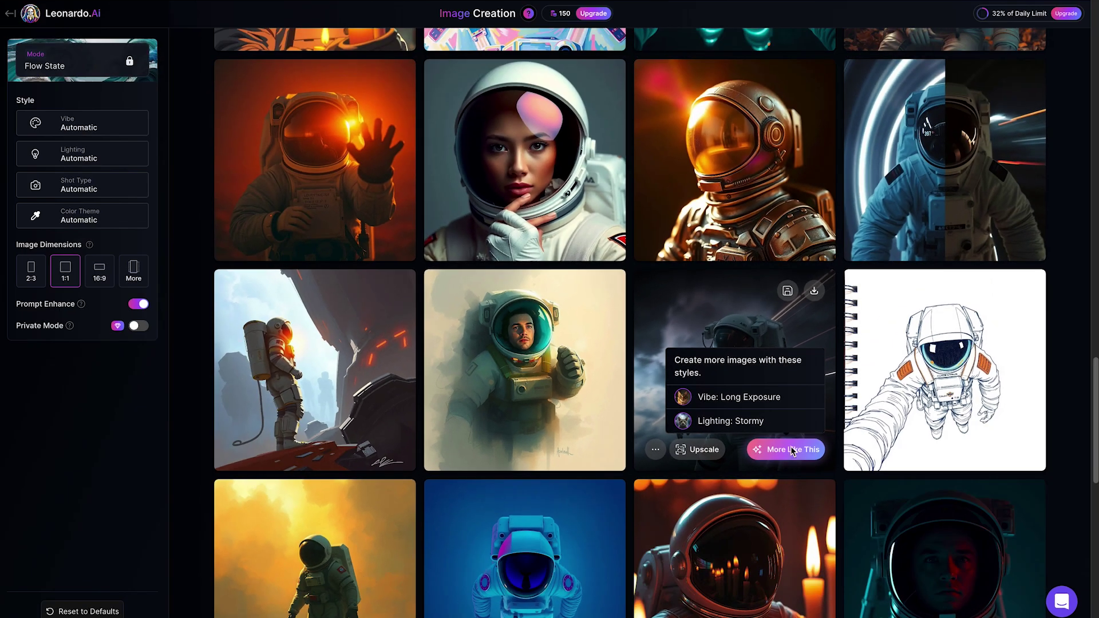
# Step: Use More Like This on the stormy astronaut to keep Long Exposure vibe and Stormy lighting
pyautogui.click(791, 449)
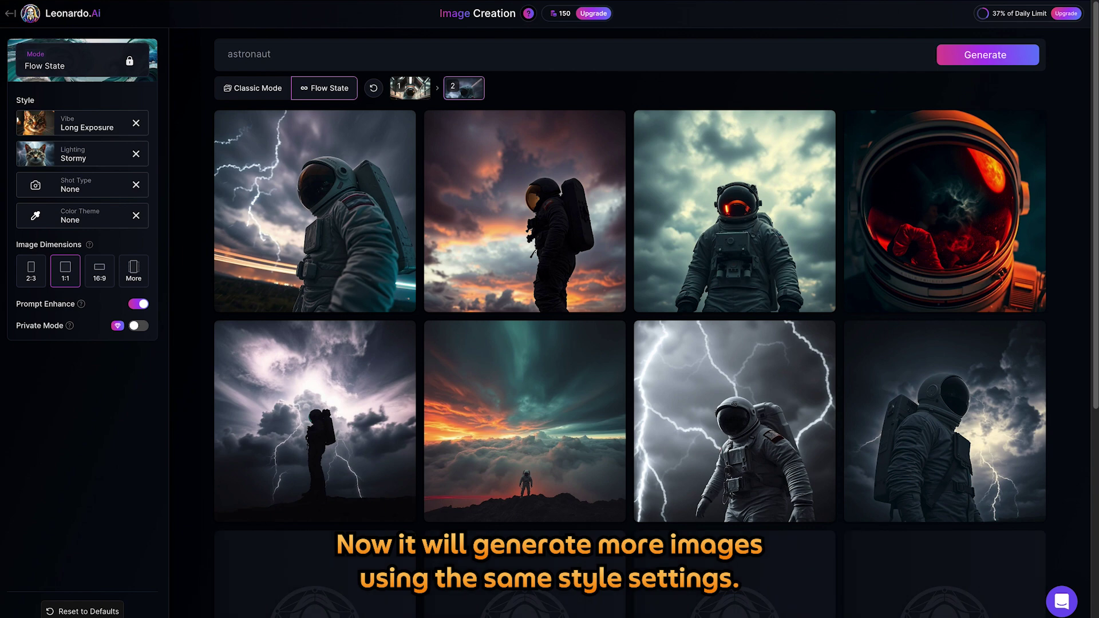
# Step: Scroll the stormy long-exposure grid to load more lightning-lit astronaut images
pyautogui.scroll(-2, 1068, 197)
pyautogui.scroll(-1, 1069, 197)
pyautogui.scroll(-3, 1069, 198)
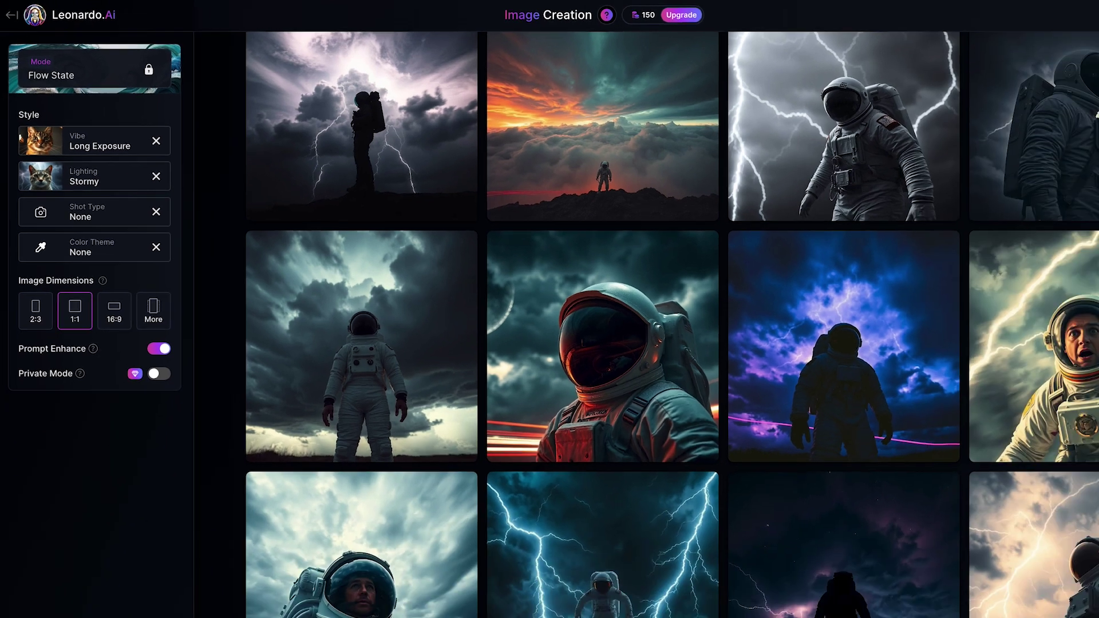
pyautogui.scroll(-2, 1069, 197)
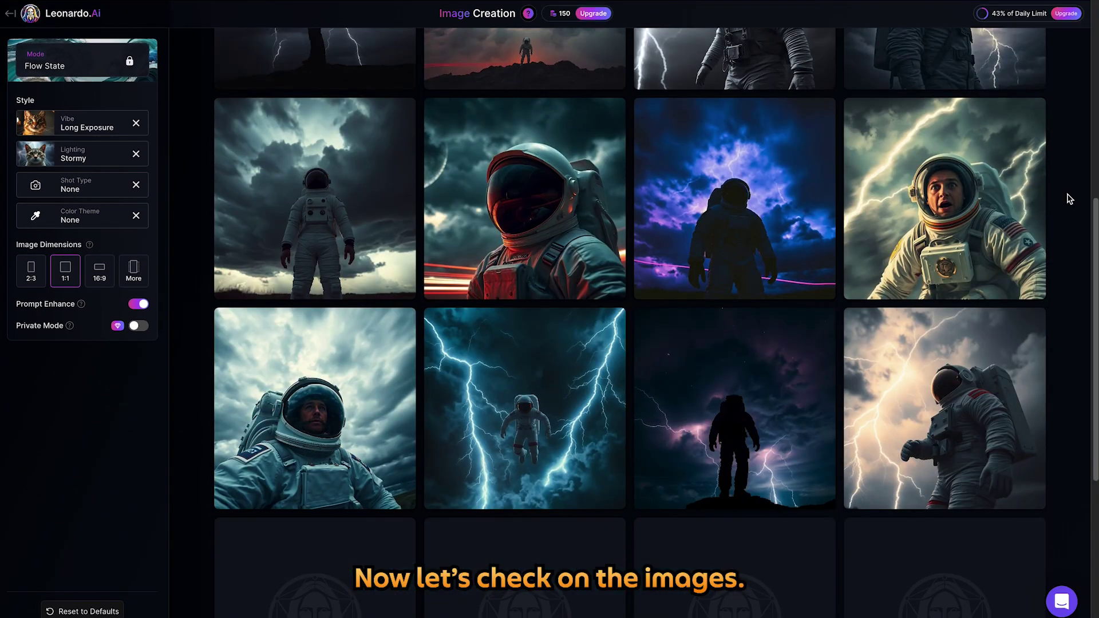
pyautogui.scroll(-2, 1069, 197)
pyautogui.scroll(-3, 1069, 198)
pyautogui.scroll(-3, 1069, 198)
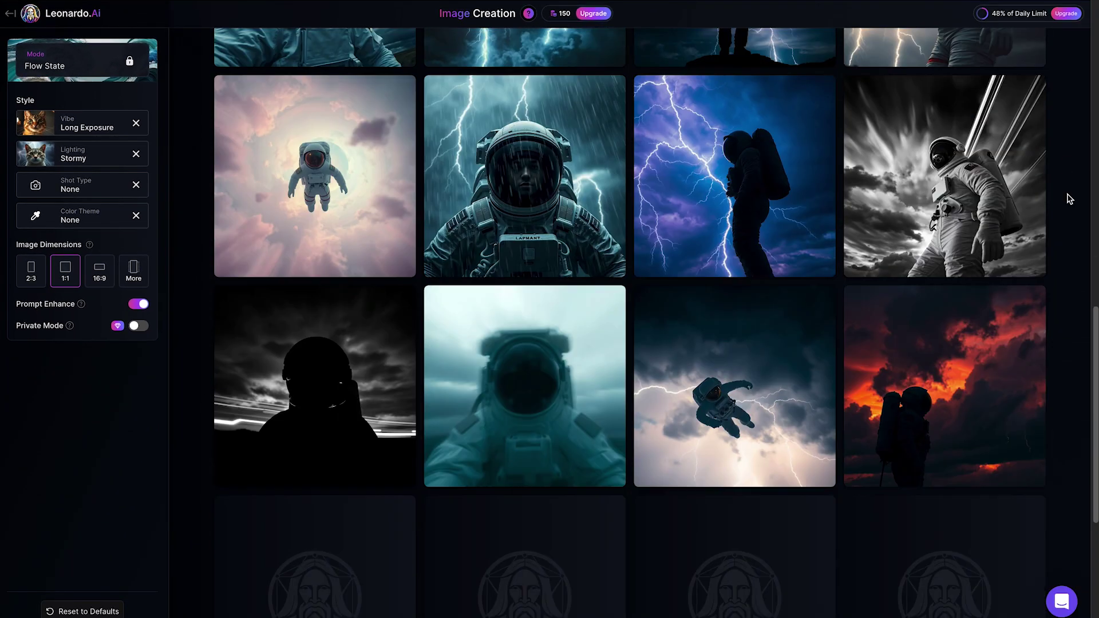
pyautogui.scroll(-2, 1068, 197)
pyautogui.scroll(-1, 1069, 197)
pyautogui.scroll(-1, 1068, 198)
pyautogui.scroll(-2, 1069, 198)
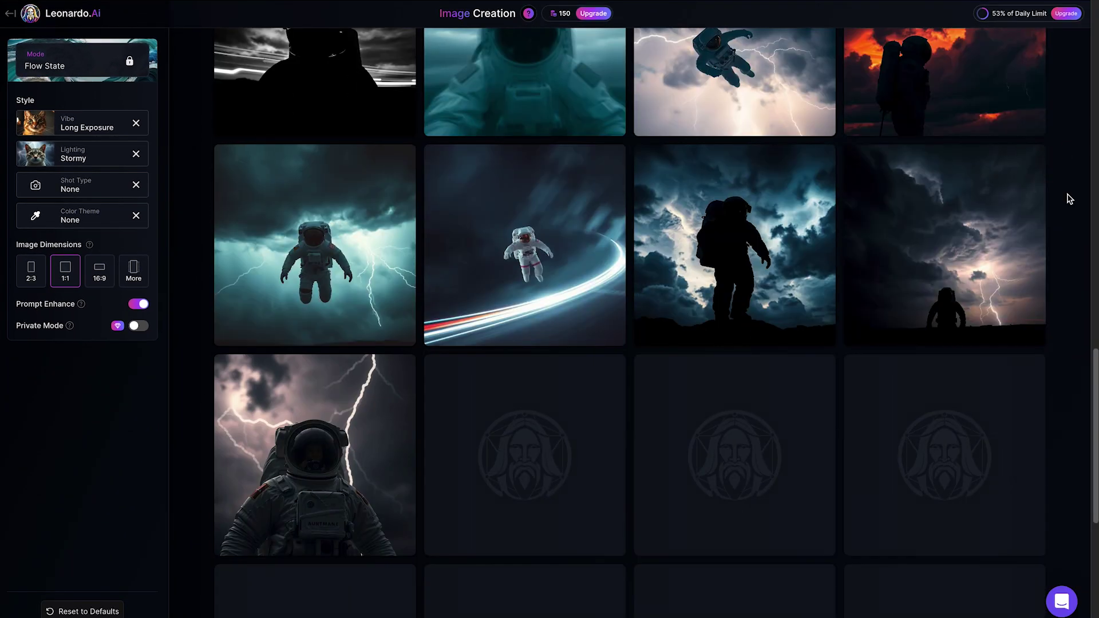
pyautogui.scroll(-2, 1069, 198)
pyautogui.scroll(-2, 1068, 198)
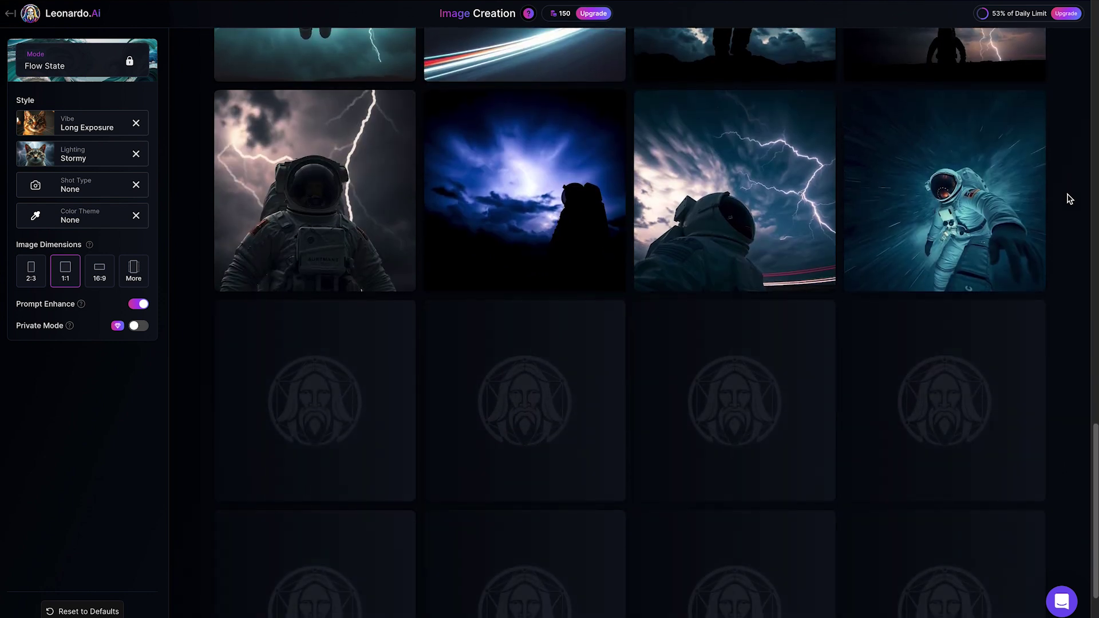
pyautogui.scroll(-1, 1068, 197)
pyautogui.scroll(-1, 1060, 203)
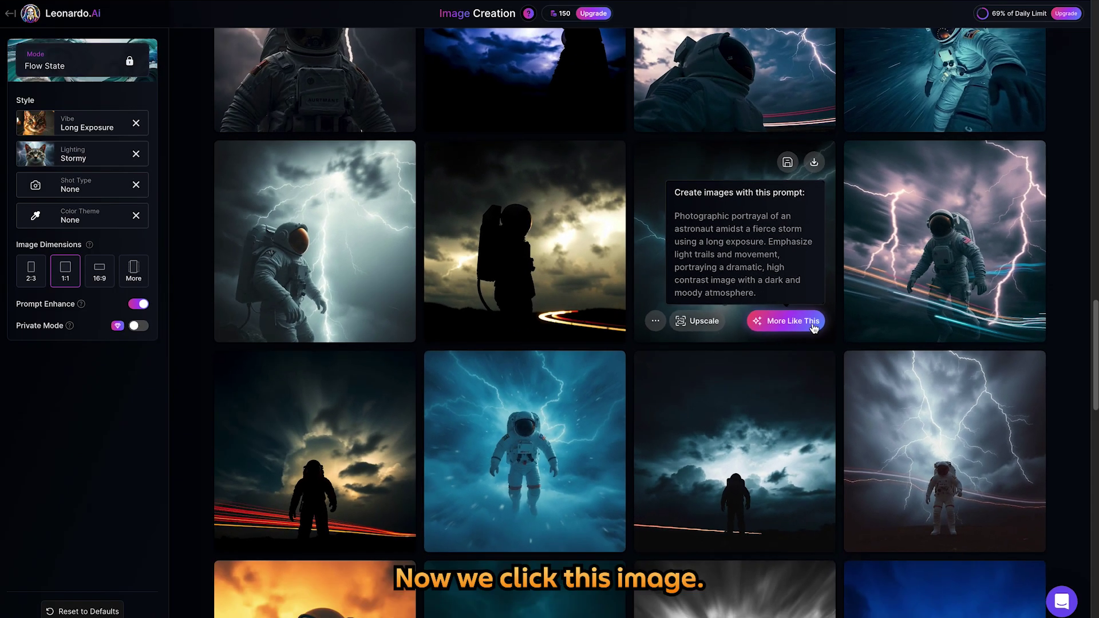
# Step: Use More Like This on the astronaut floating in lightning to lock its prompt
pyautogui.click(985, 320)
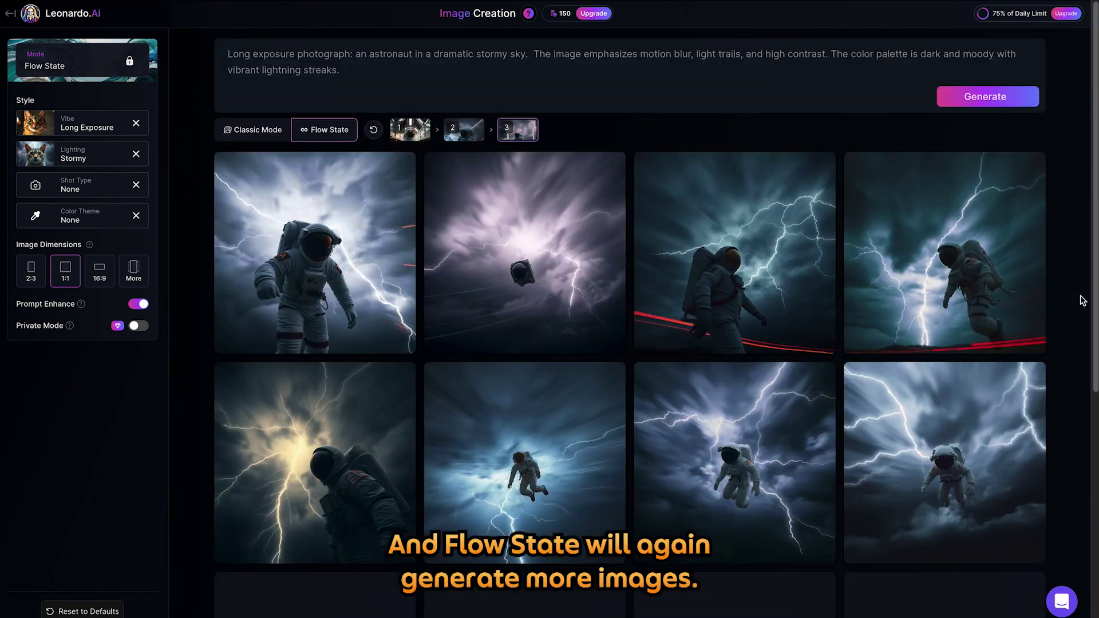
# Step: Scroll through the near-identical third-round stormy astronaut results
pyautogui.scroll(-1, 1083, 301)
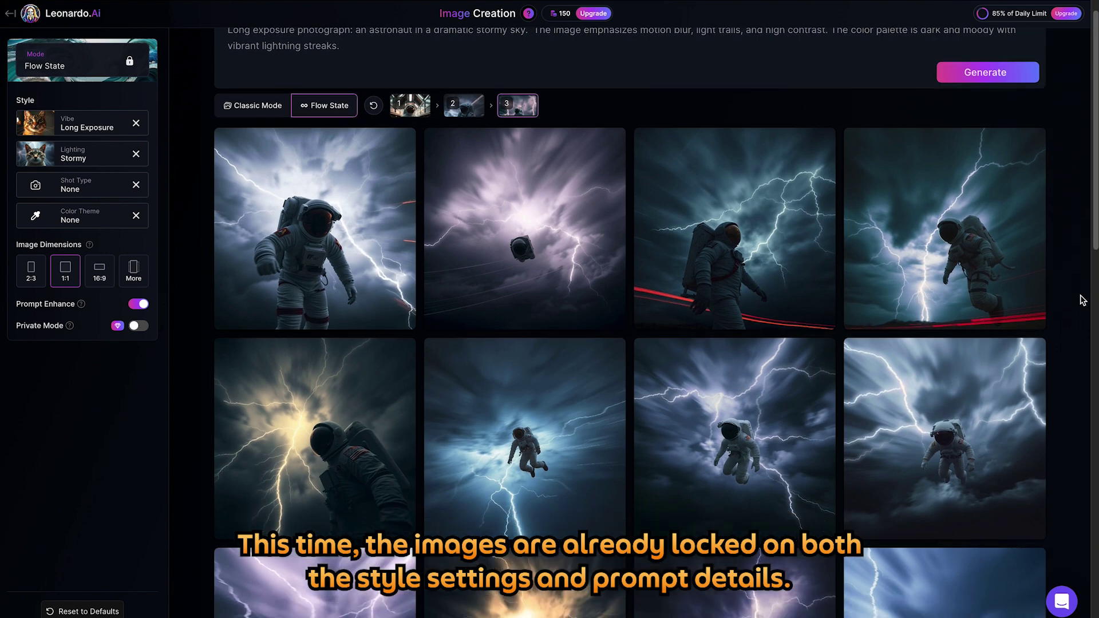
pyautogui.scroll(-2, 1083, 300)
pyautogui.scroll(-2, 1082, 300)
pyautogui.scroll(-1, 1083, 301)
pyautogui.scroll(-4, 1083, 301)
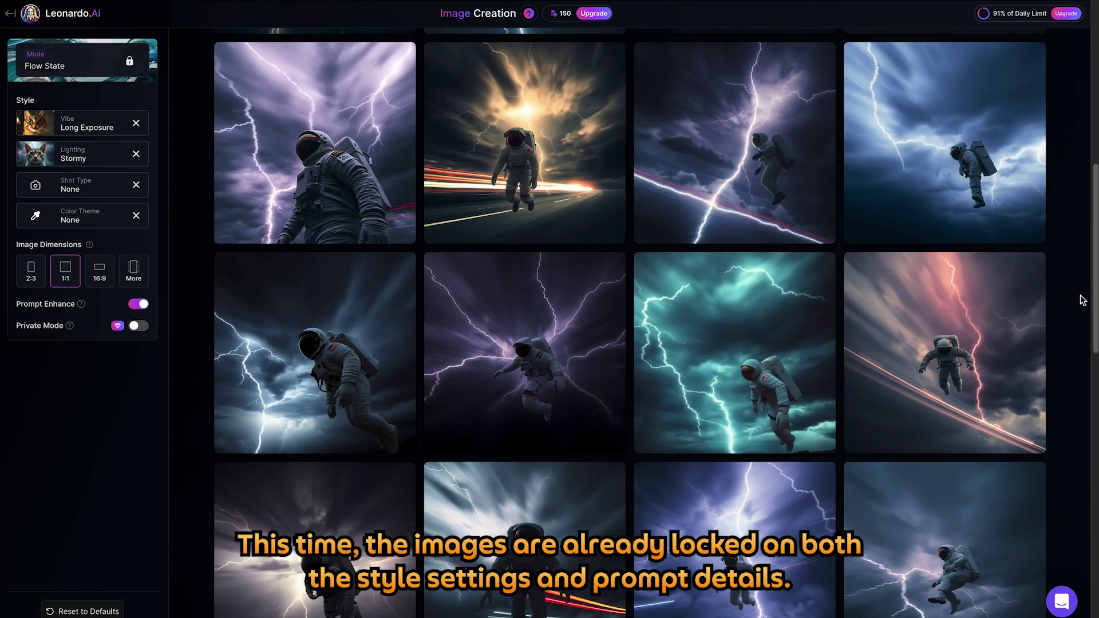
pyautogui.scroll(-1, 1083, 301)
pyautogui.scroll(-1, 1083, 301)
pyautogui.scroll(-2, 1083, 301)
pyautogui.scroll(-4, 1082, 301)
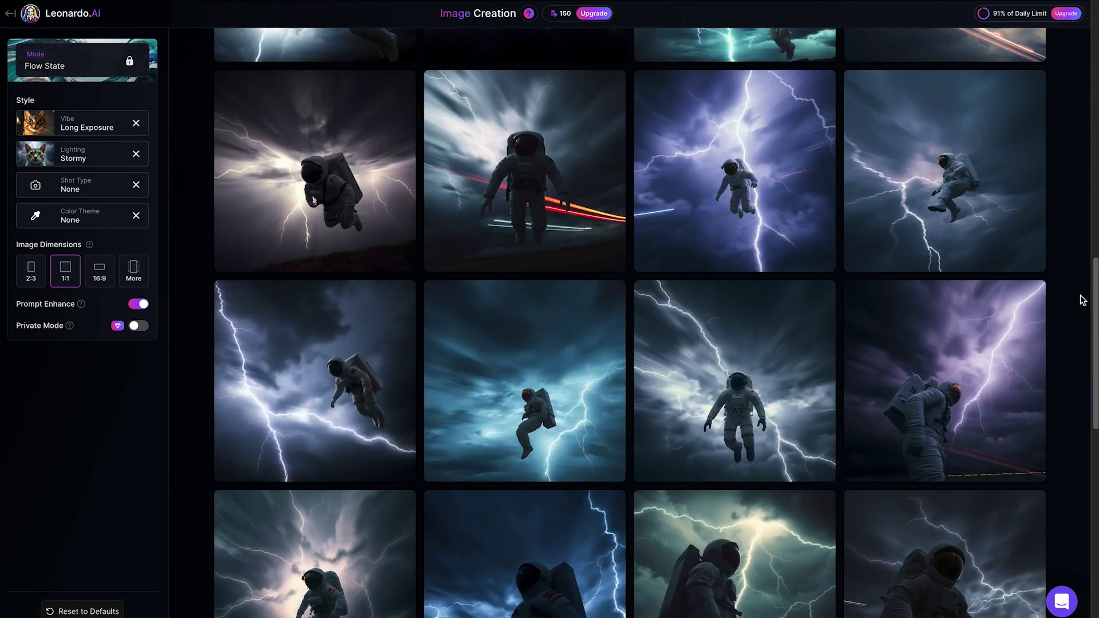
pyautogui.scroll(-2, 1083, 300)
pyautogui.scroll(-2, 1083, 300)
pyautogui.scroll(-1, 1083, 301)
pyautogui.scroll(-2, 1083, 301)
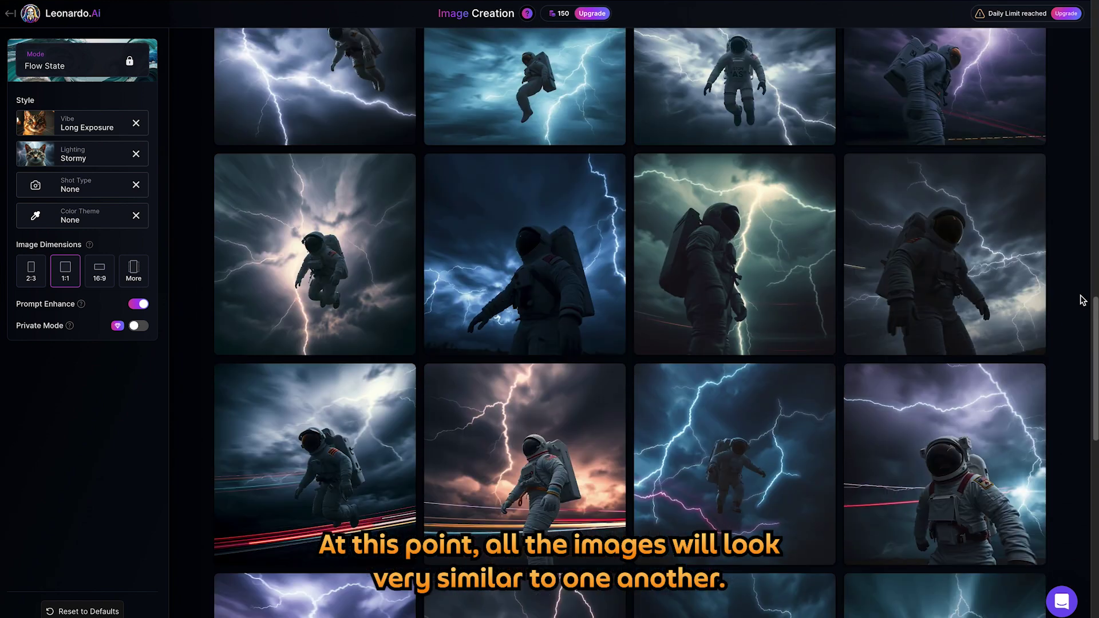
pyautogui.scroll(-1, 1083, 301)
pyautogui.scroll(-2, 1083, 300)
pyautogui.scroll(-3, 1083, 301)
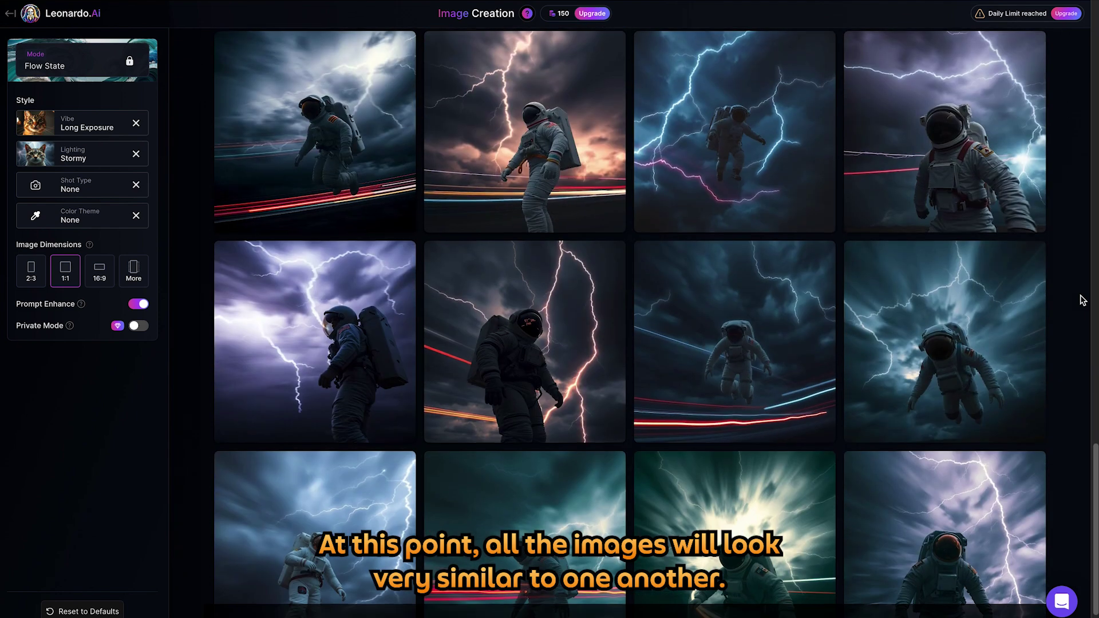
pyautogui.scroll(-1, 1083, 300)
pyautogui.scroll(-3, 1083, 300)
pyautogui.scroll(-3, 1082, 300)
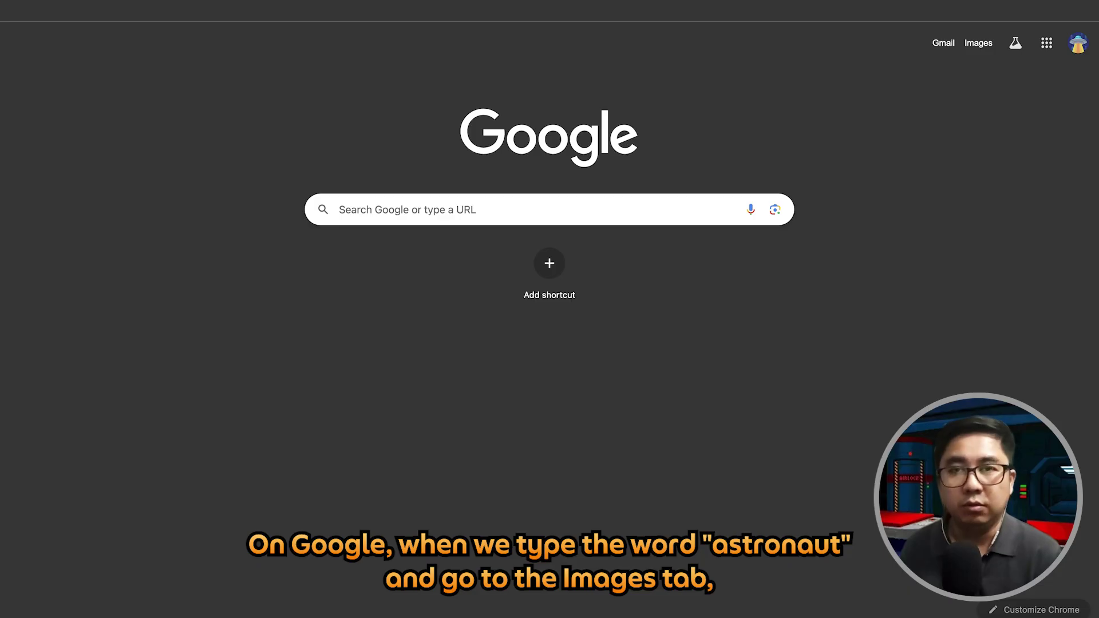
# Step: Search Google for 'astronaut' and browse the image results
pyautogui.write('astronaut')
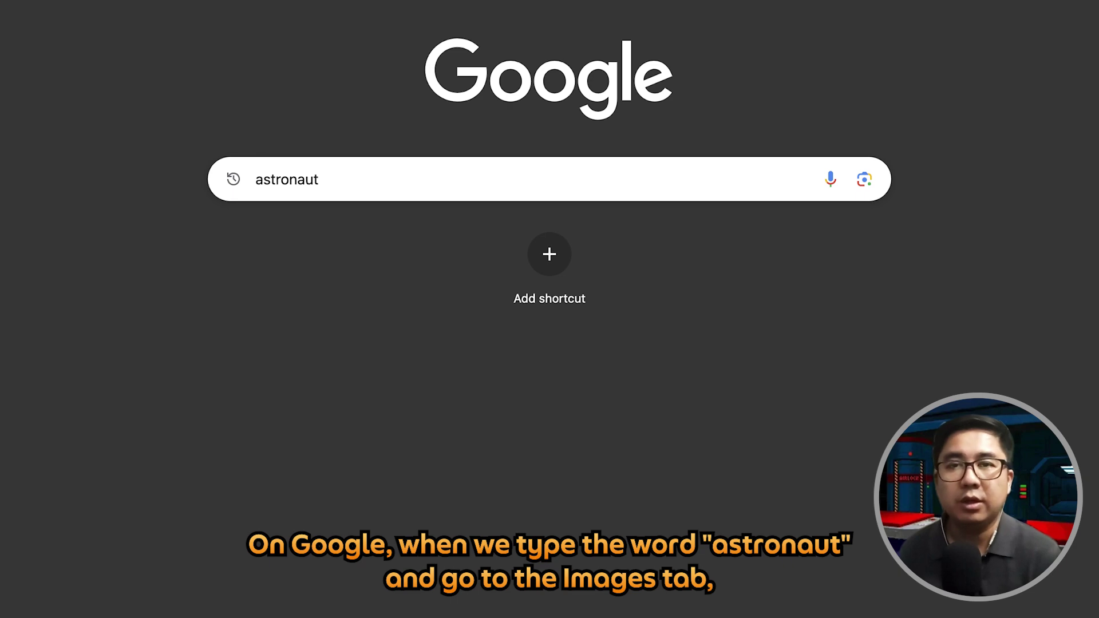
pyautogui.press('Return')
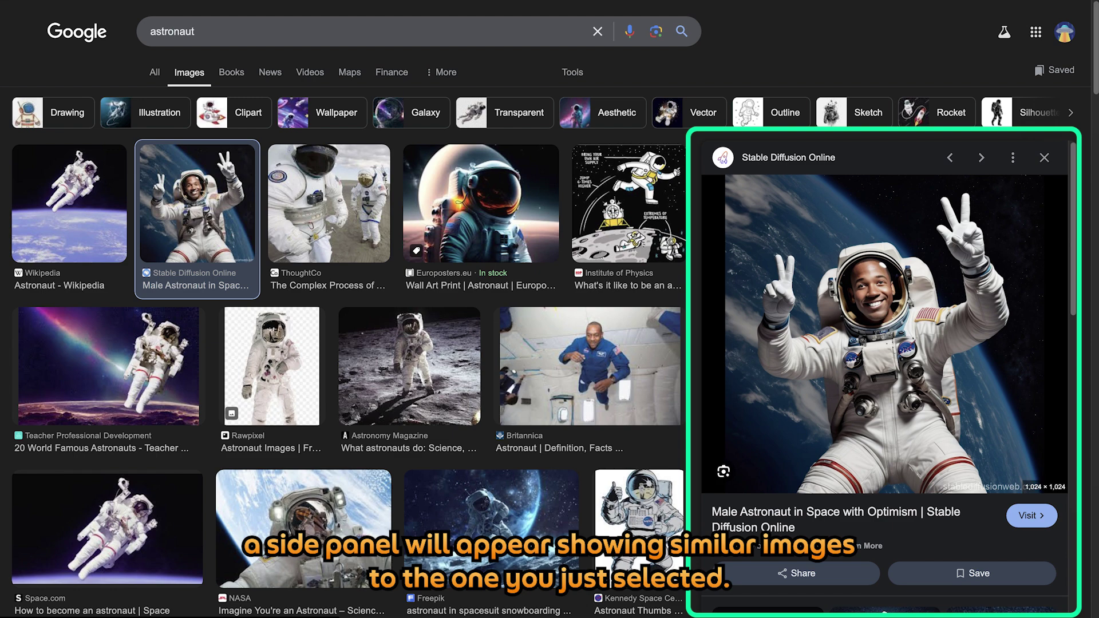
pyautogui.scroll(-5, 885, 372)
pyautogui.scroll(-3, 885, 372)
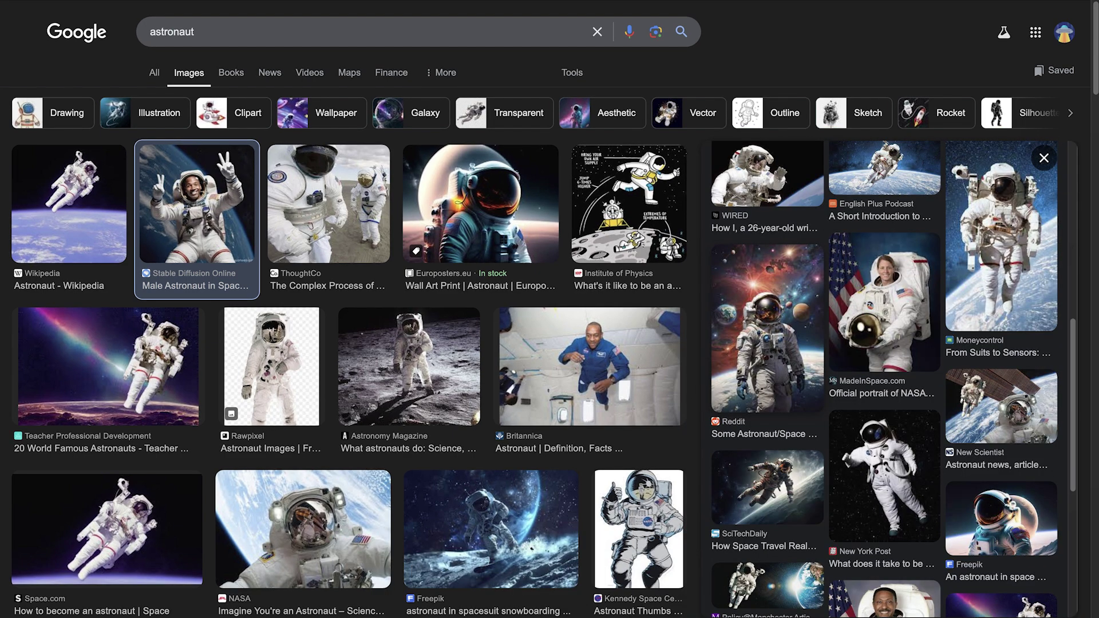
pyautogui.scroll(-5, 885, 372)
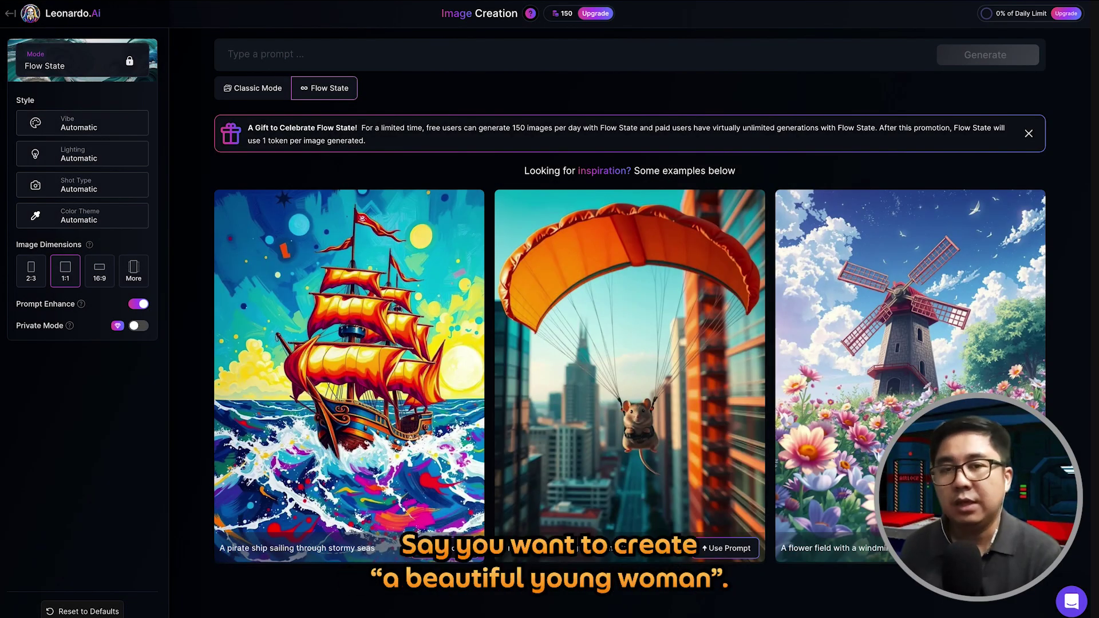
# Step: Generate images from the new prompt 'a beautiful young woman'
pyautogui.click(706, 51)
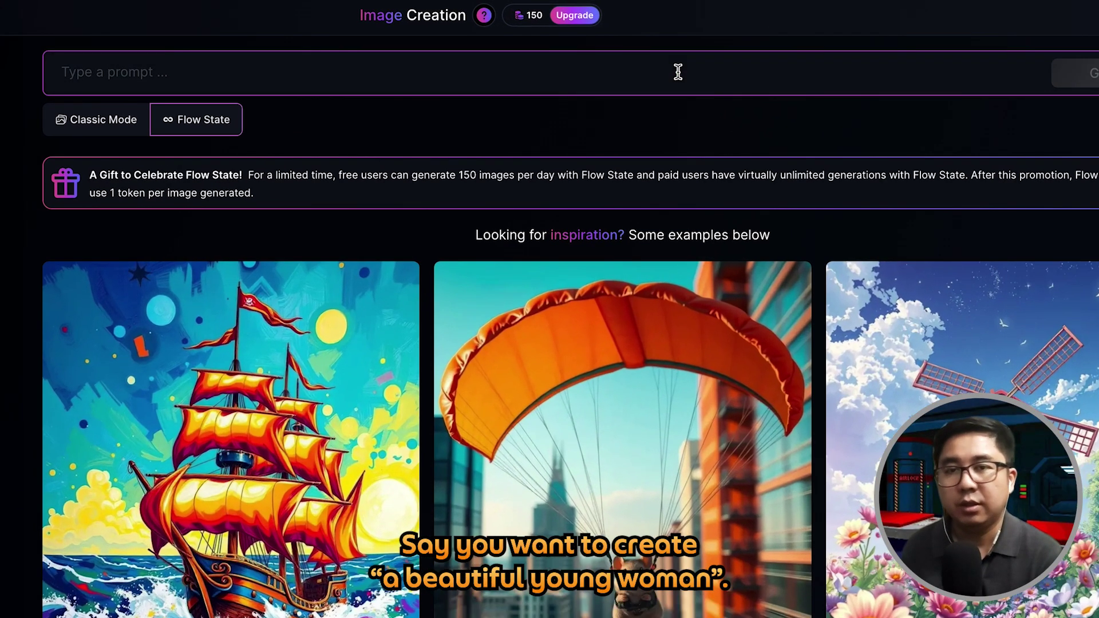
pyautogui.write('a beautiful young woman')
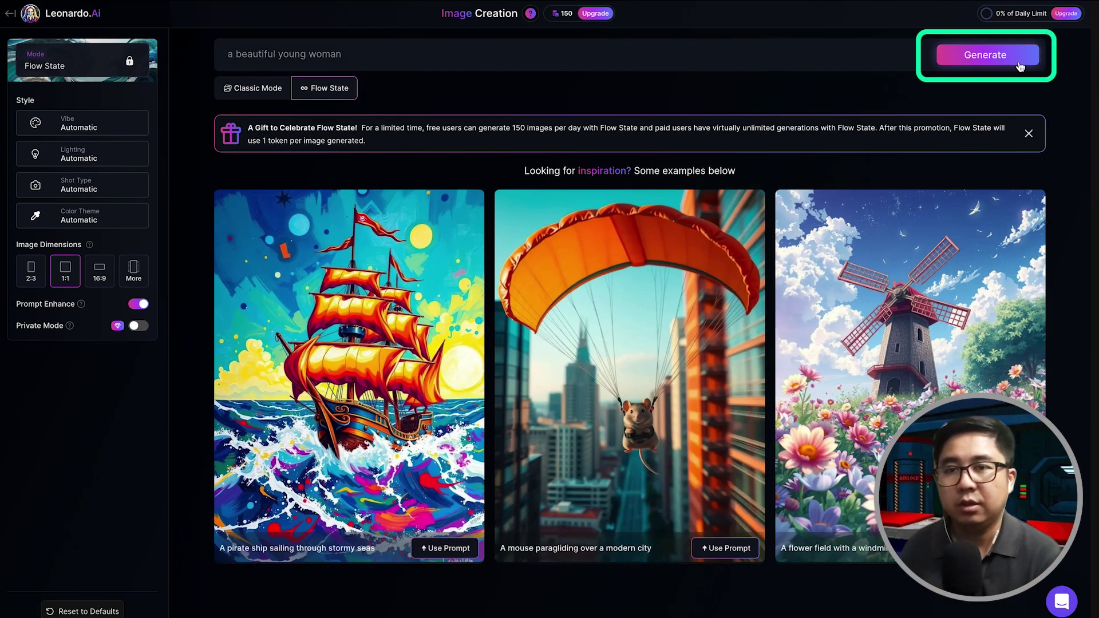
pyautogui.click(1019, 65)
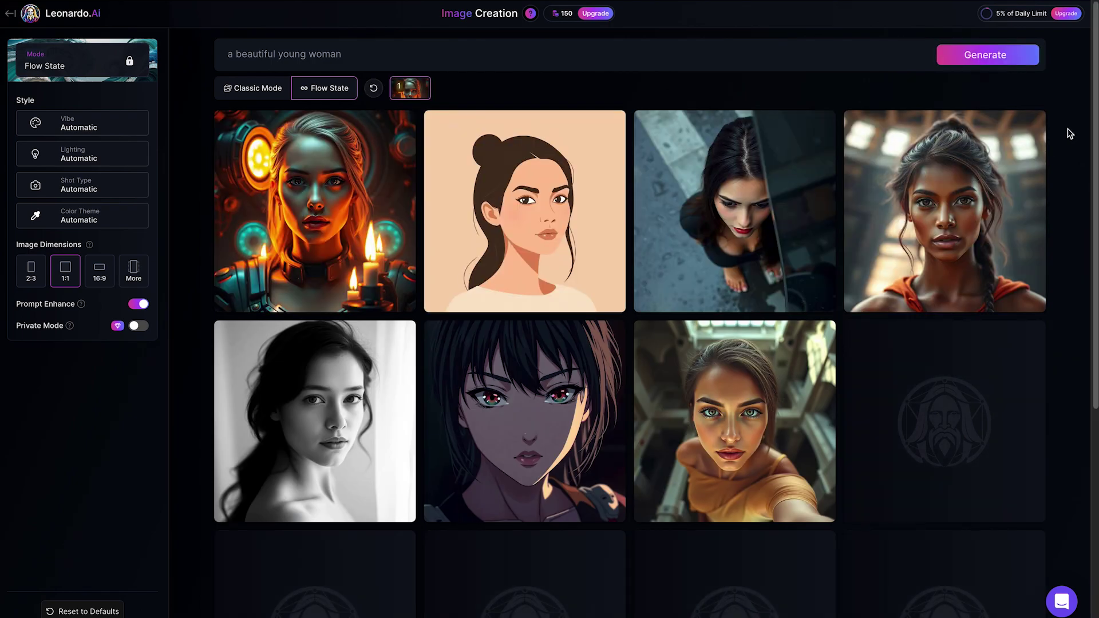
# Step: Browse the portraits and use More Like This on one with volumetric lighting and autumn colours
pyautogui.scroll(-1, 1069, 134)
pyautogui.scroll(-3, 1069, 134)
pyautogui.scroll(-2, 1070, 133)
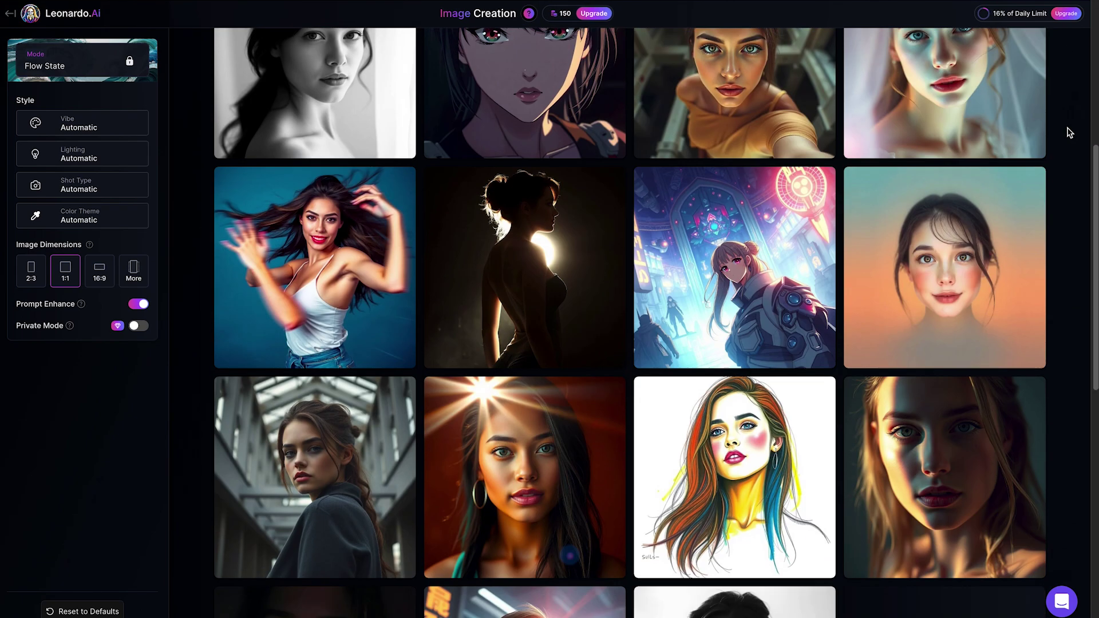
pyautogui.scroll(-3, 1069, 132)
pyautogui.scroll(-4, 1069, 132)
pyautogui.scroll(-2, 1069, 132)
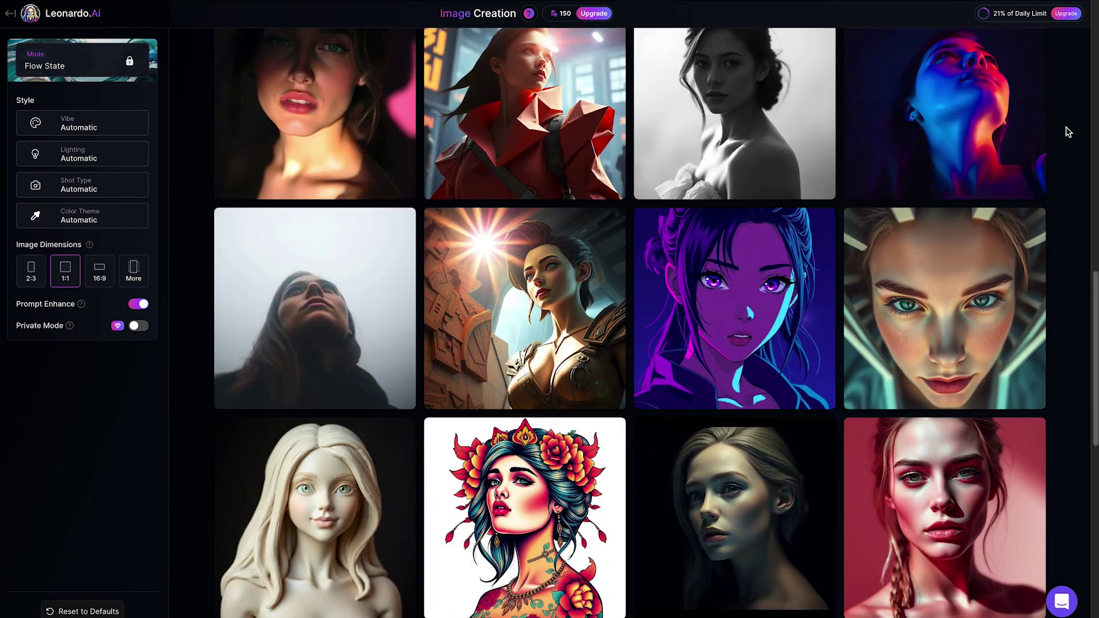
pyautogui.scroll(-3, 1069, 132)
pyautogui.scroll(-1, 1069, 132)
pyautogui.scroll(-2, 1069, 132)
pyautogui.scroll(-1, 1069, 132)
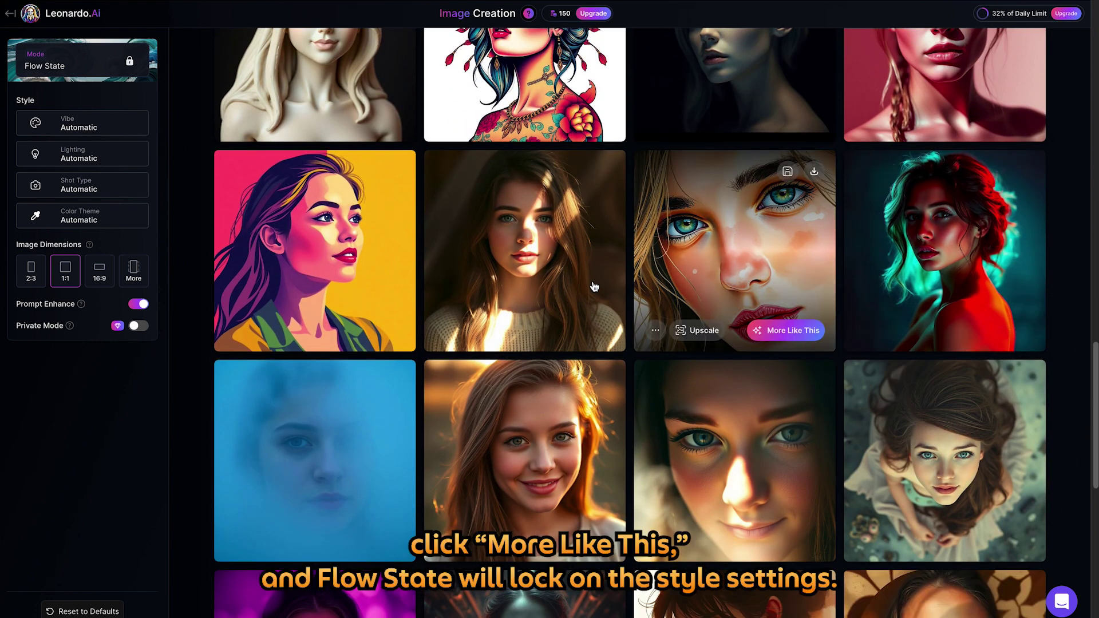
pyautogui.moveTo(524, 251)
pyautogui.moveTo(576, 331)
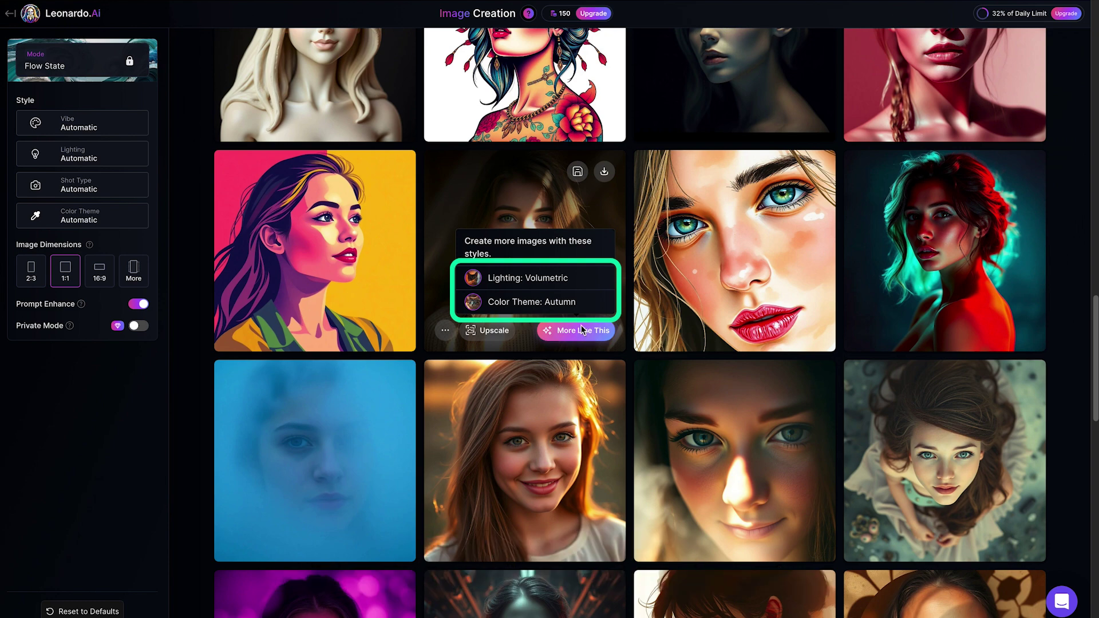
pyautogui.click(581, 330)
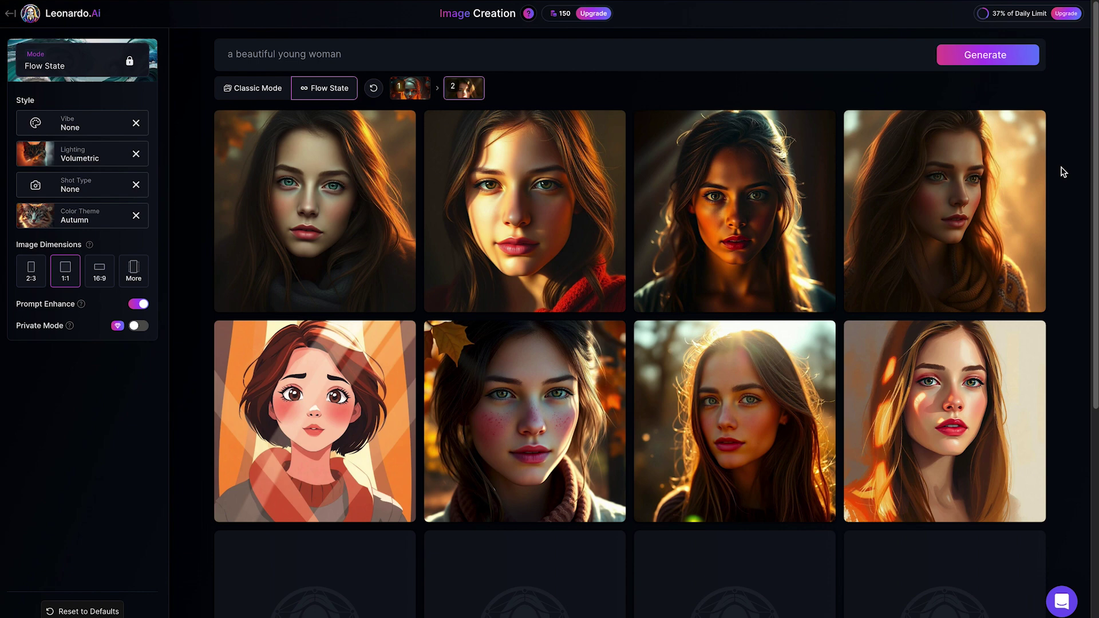
# Step: Scroll the autumn portraits and use More Like This on a dark-haired Pre-Raphaelite oil painting
pyautogui.scroll(-1, 1063, 172)
pyautogui.scroll(-2, 1063, 172)
pyautogui.scroll(-2, 1064, 171)
pyautogui.scroll(-1, 1063, 172)
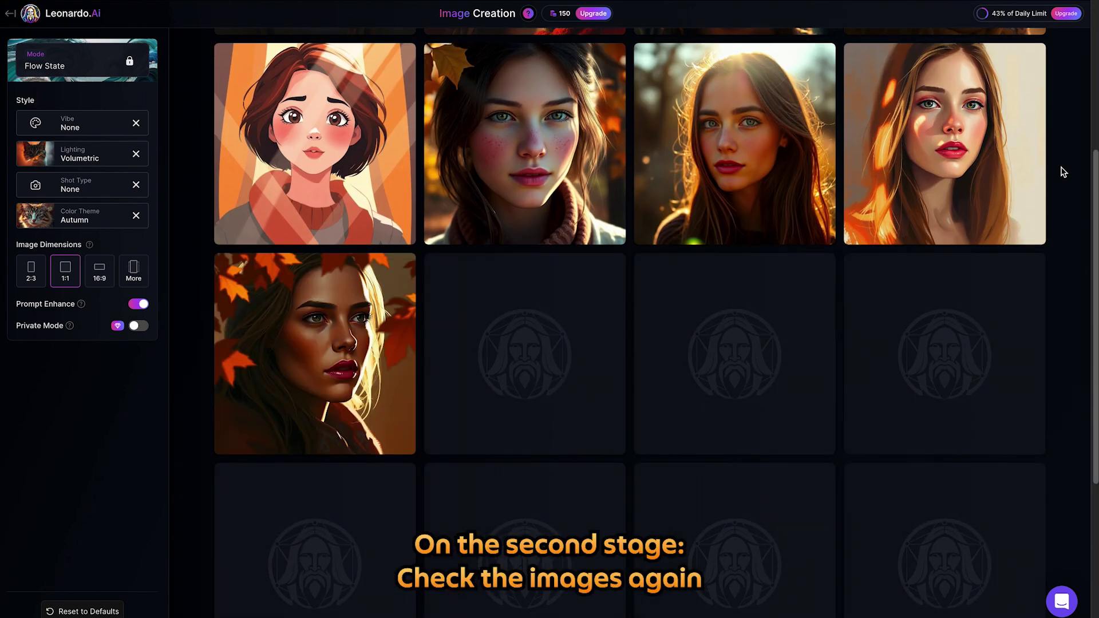
pyautogui.scroll(-1, 1063, 172)
pyautogui.scroll(-2, 1063, 172)
pyautogui.scroll(-1, 1063, 172)
pyautogui.scroll(-1, 1060, 167)
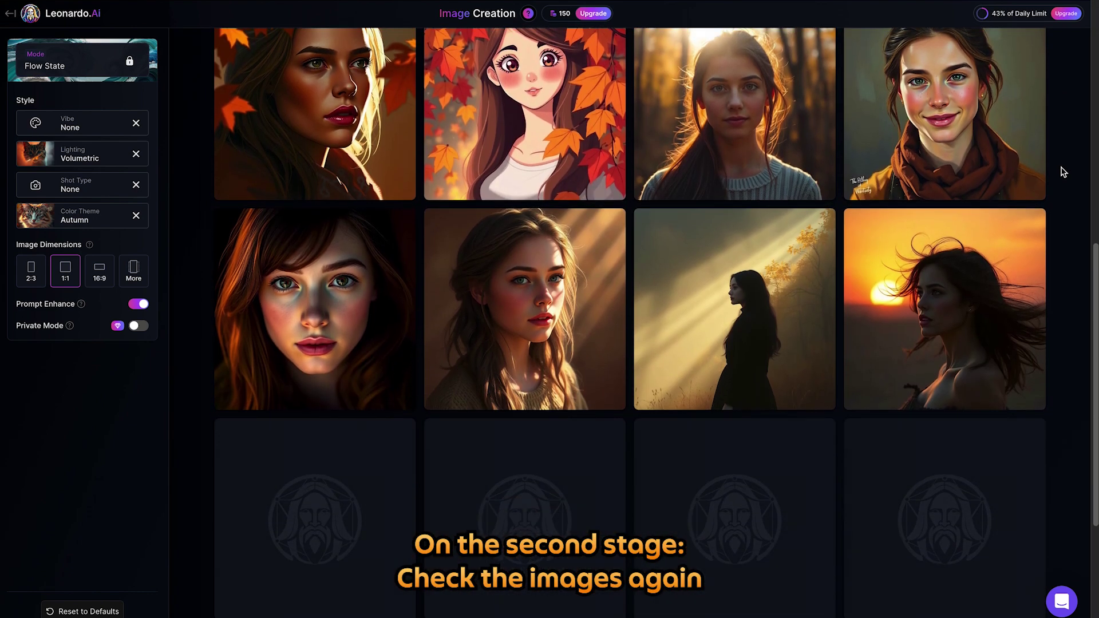
pyautogui.scroll(-7, 1060, 166)
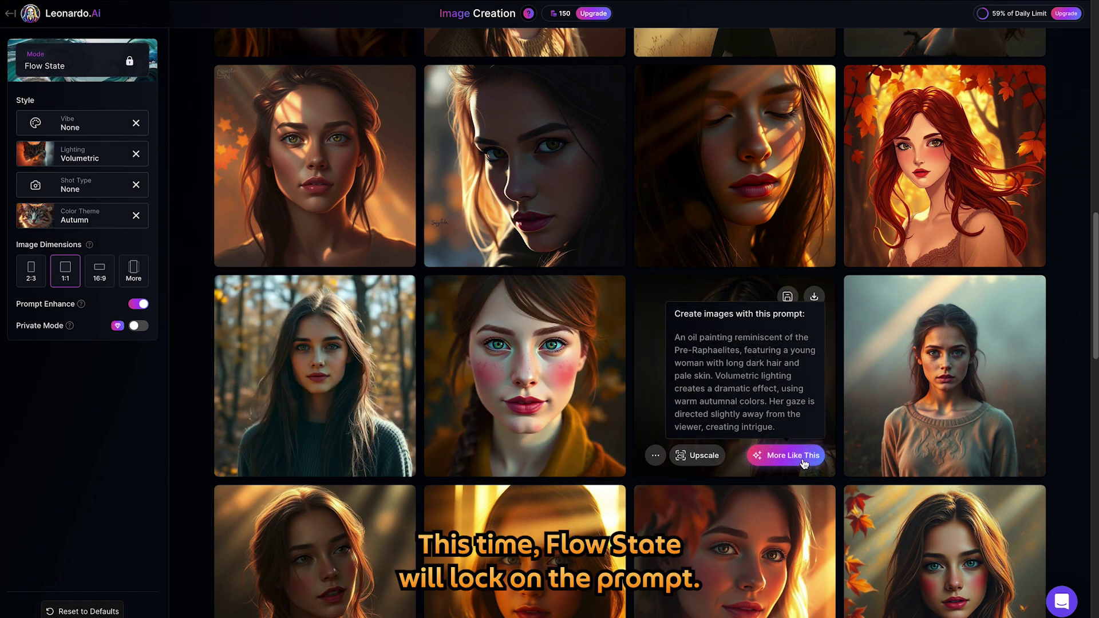
pyautogui.click(793, 456)
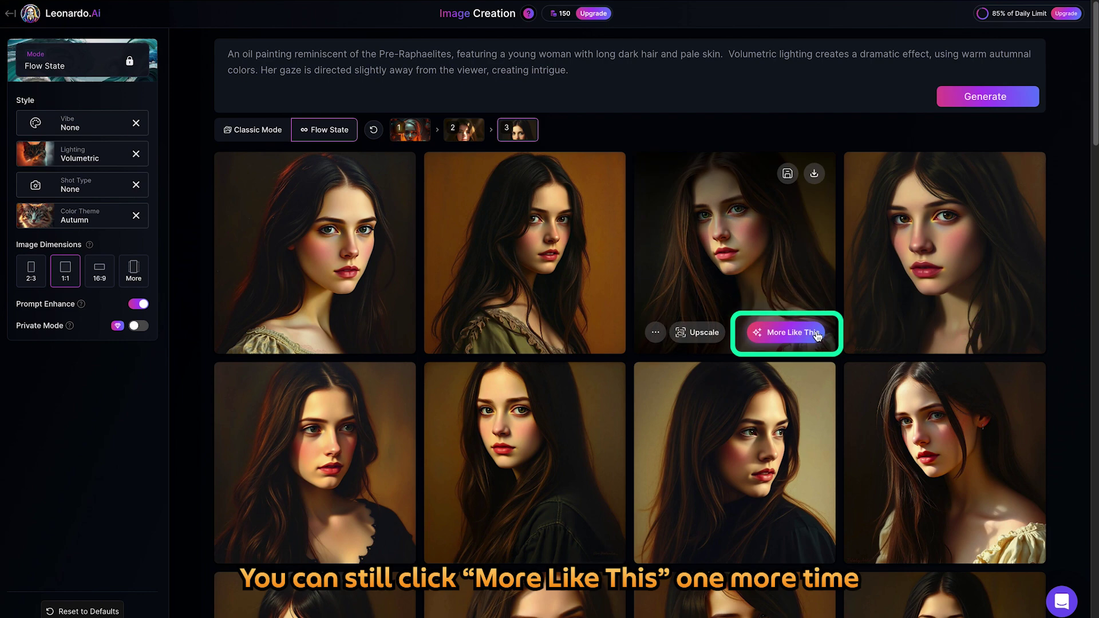
# Step: Generate a fourth portrait round, then step back through stages 3, 2 and 1
pyautogui.click(807, 333)
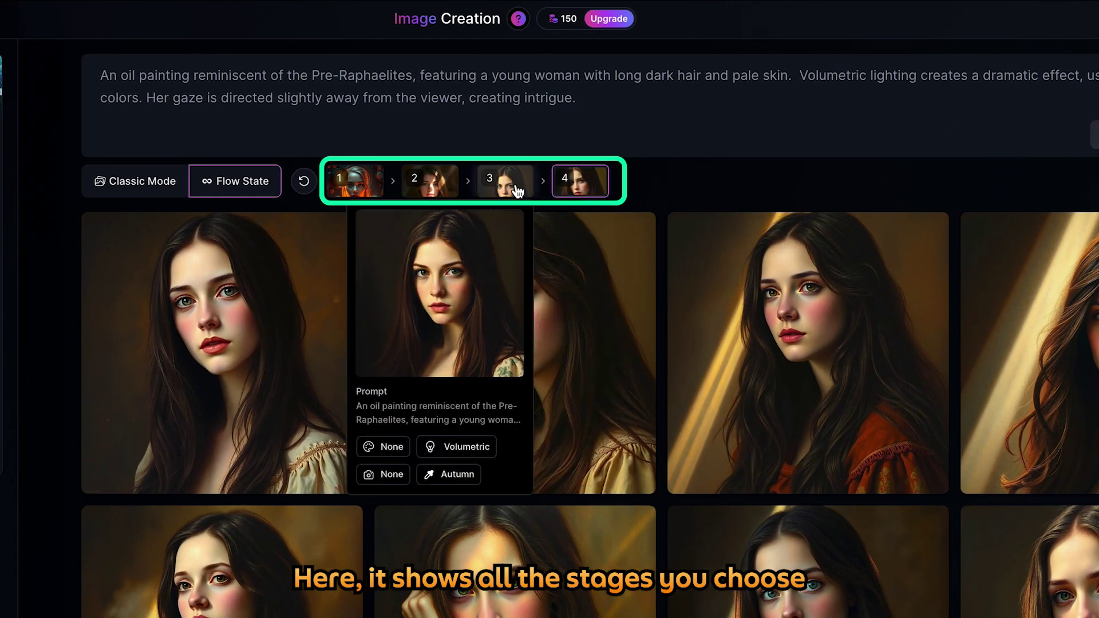
pyautogui.click(517, 190)
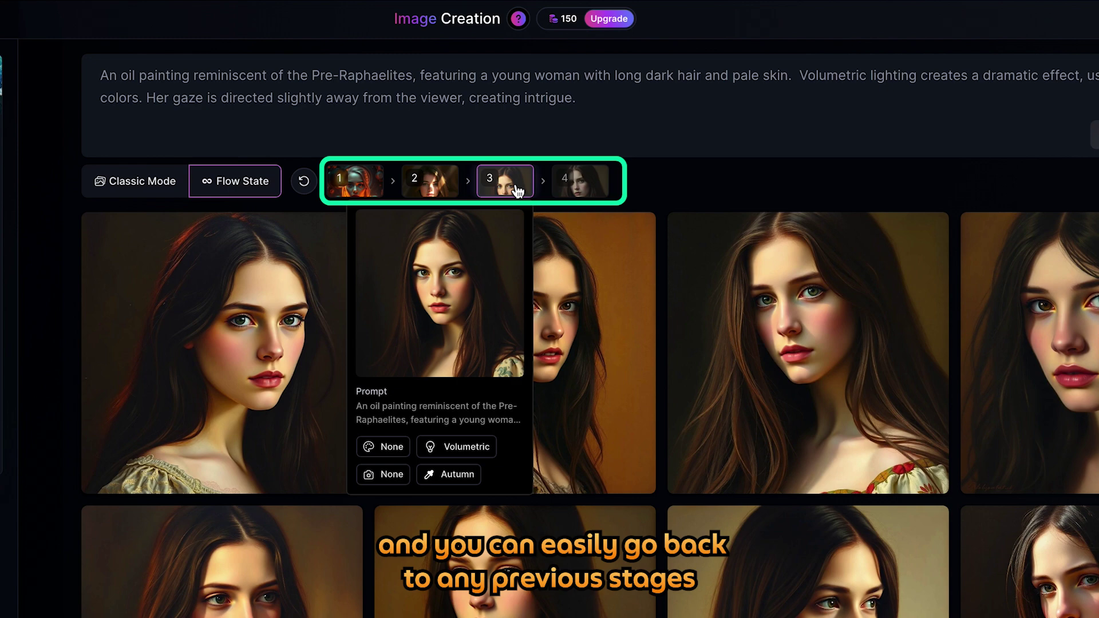
pyautogui.click(446, 183)
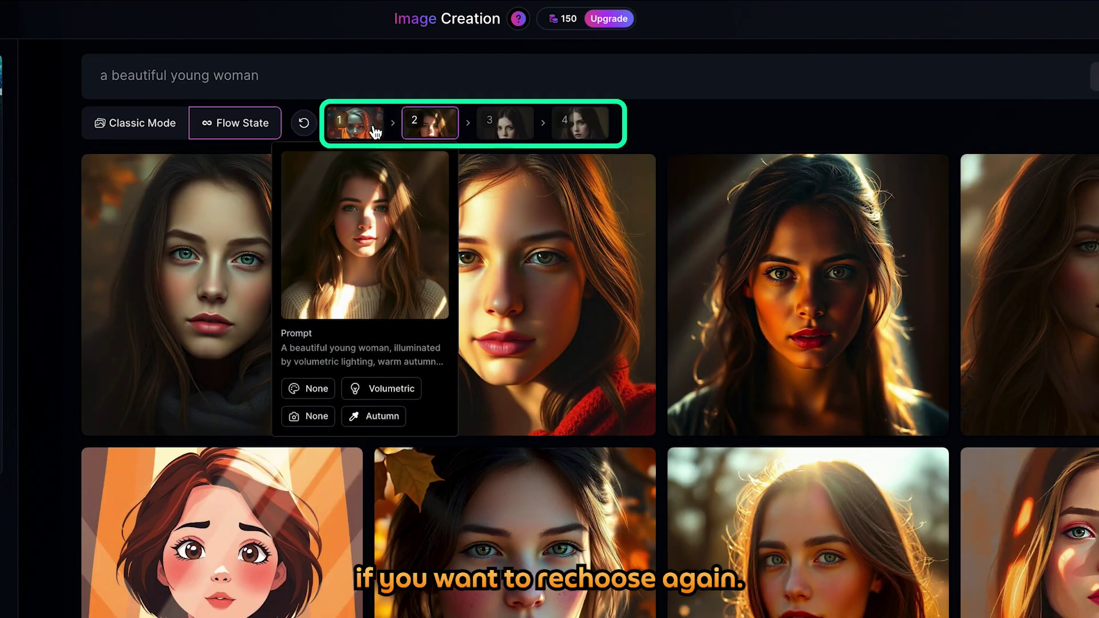
pyautogui.click(375, 132)
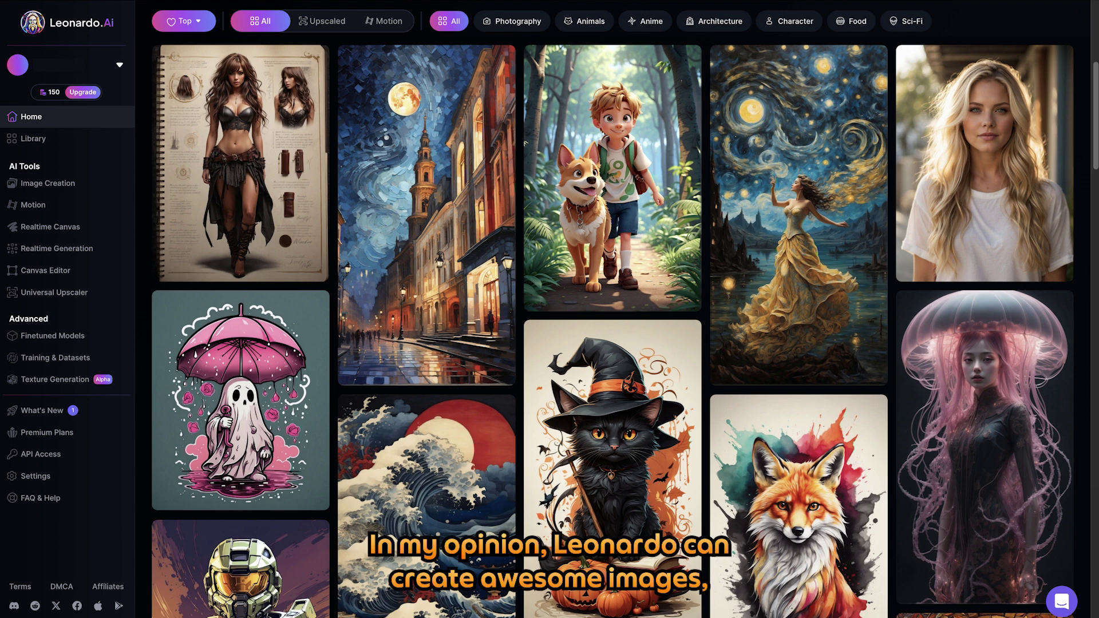
# Step: Scroll down the Home community feed to the Chinese dragon artwork
pyautogui.scroll(-10, 613, 327)
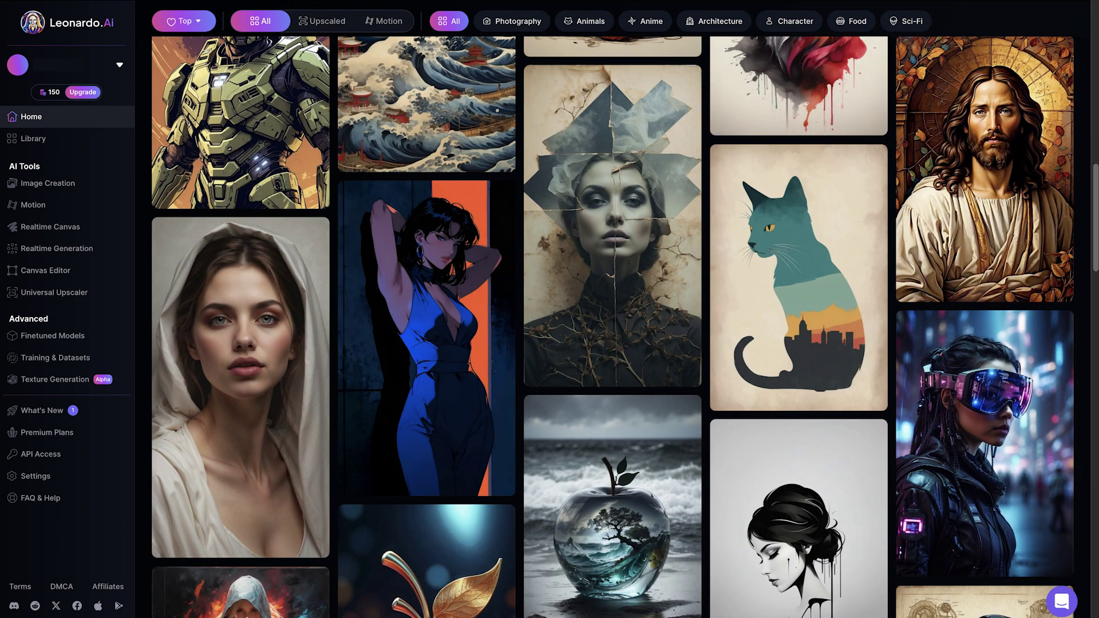
pyautogui.scroll(-10, 613, 326)
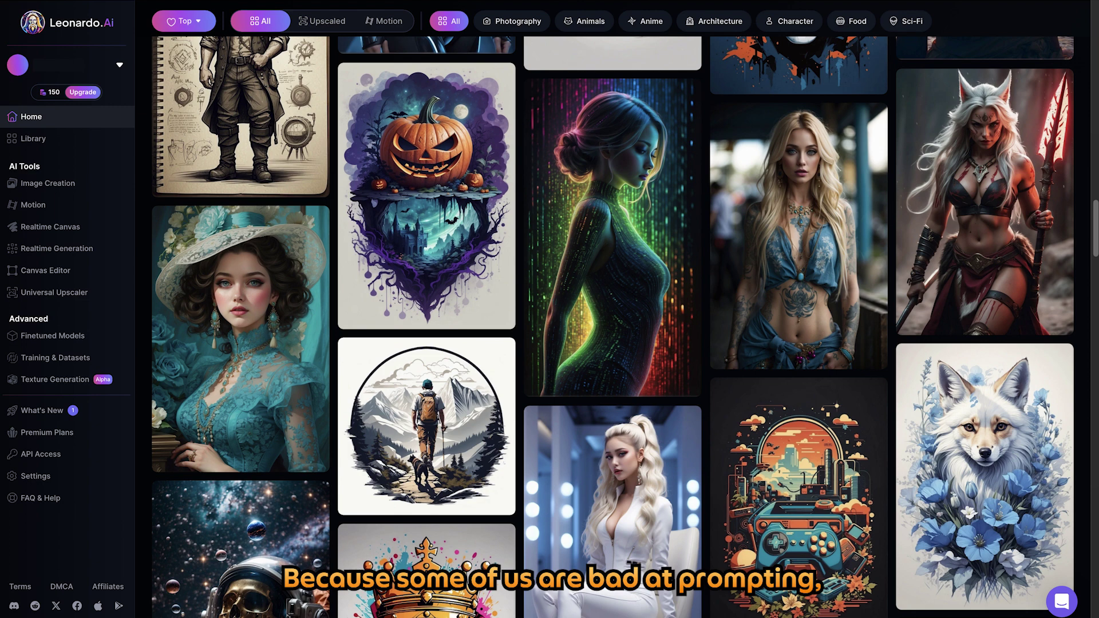
pyautogui.scroll(-8, 613, 326)
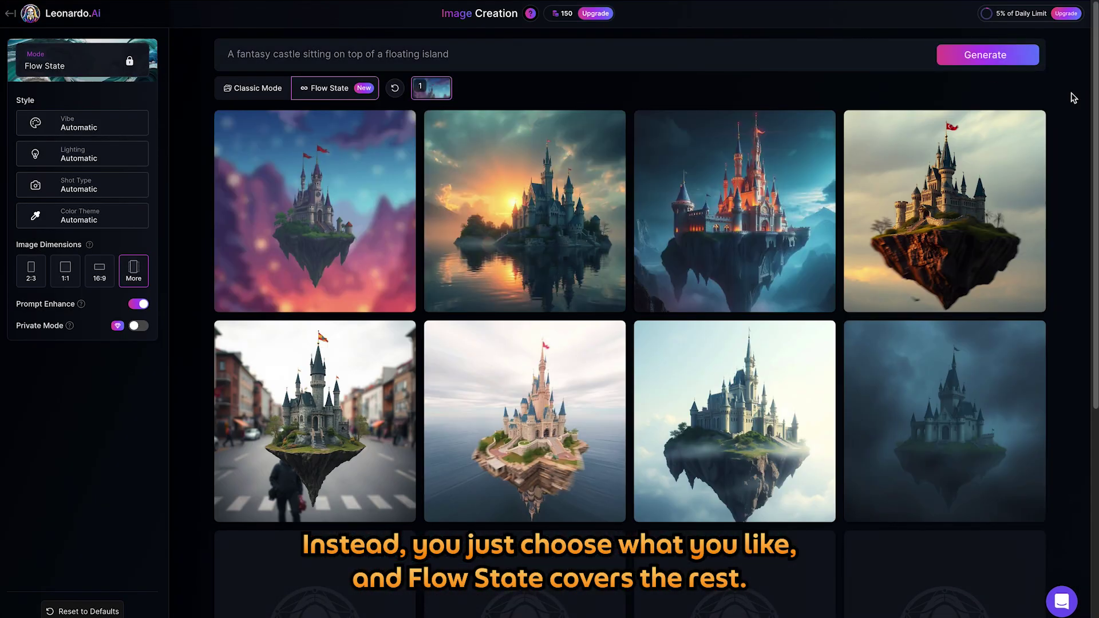
# Step: Browse the castle grid and generate a second stage of spooky, vibrant castles from a chosen image
pyautogui.scroll(-2, 1074, 98)
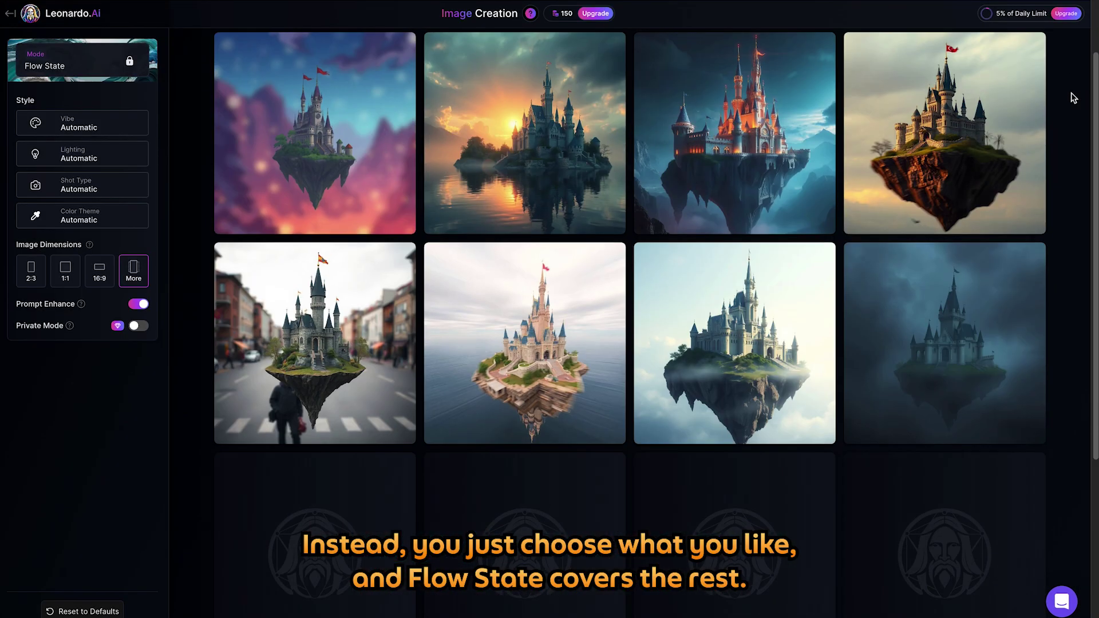
pyautogui.scroll(-2, 1073, 98)
pyautogui.scroll(-3, 1073, 98)
pyautogui.scroll(-3, 1074, 98)
pyautogui.scroll(-5, 1073, 98)
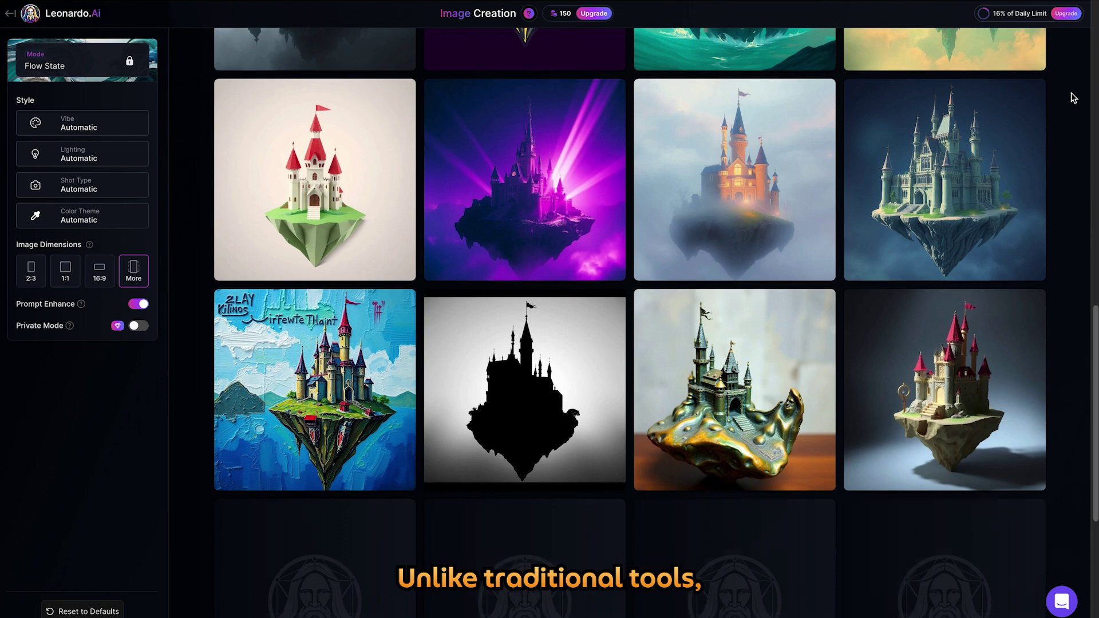
pyautogui.scroll(-3, 1073, 98)
pyautogui.scroll(-3, 1074, 98)
pyautogui.scroll(-3, 1074, 98)
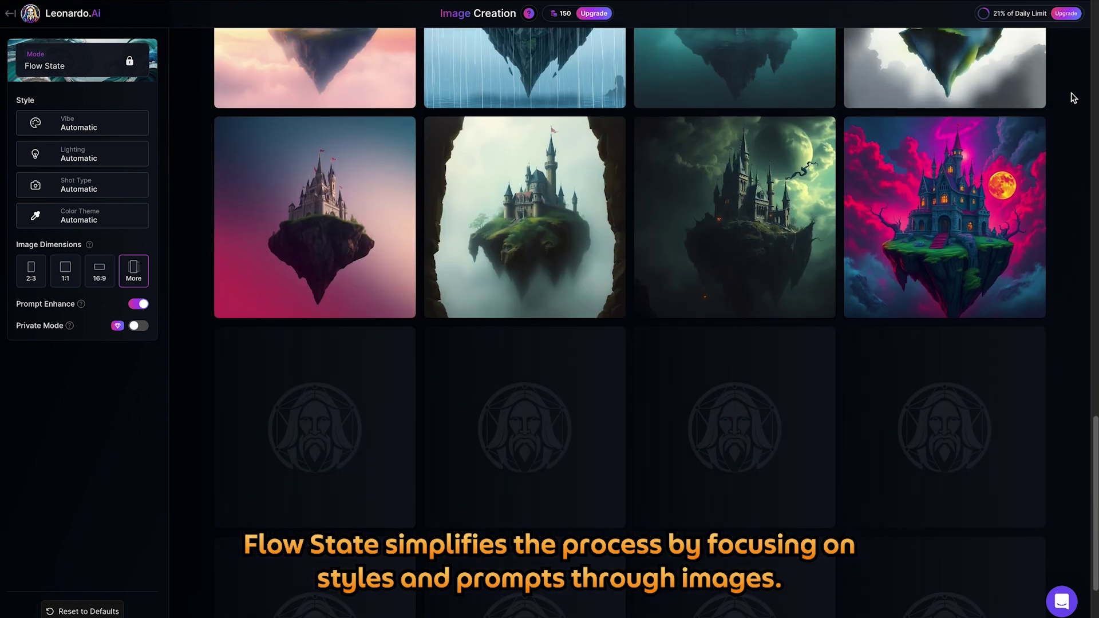
pyautogui.scroll(-1, 1073, 98)
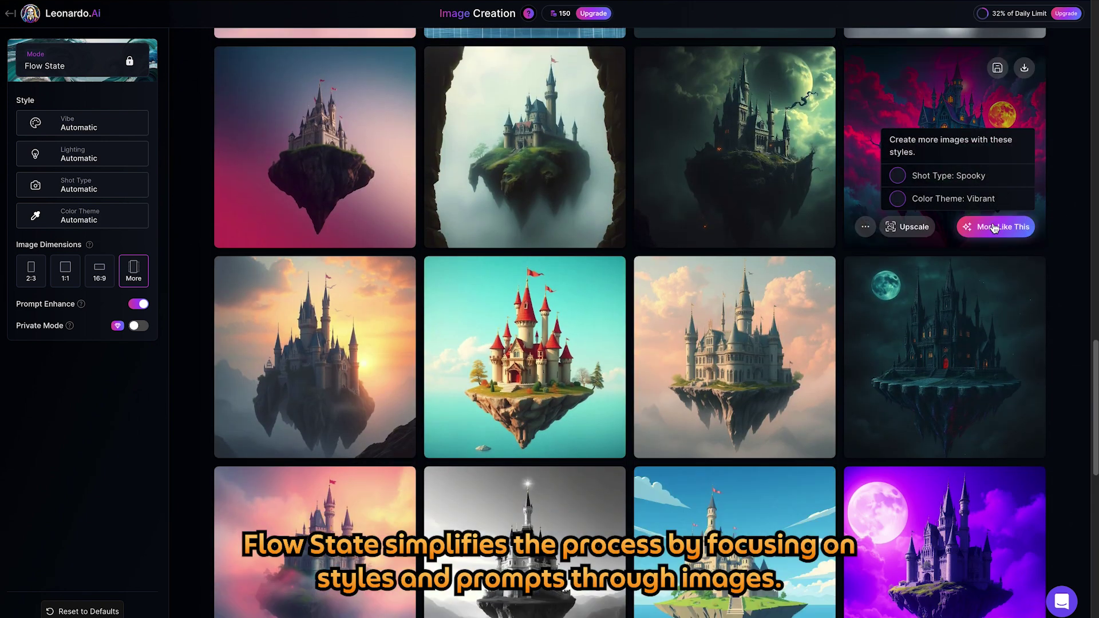
pyautogui.click(995, 226)
# Step: Generate a third stage of castles from another chosen image's prompt
pyautogui.scroll(-1, 1073, 160)
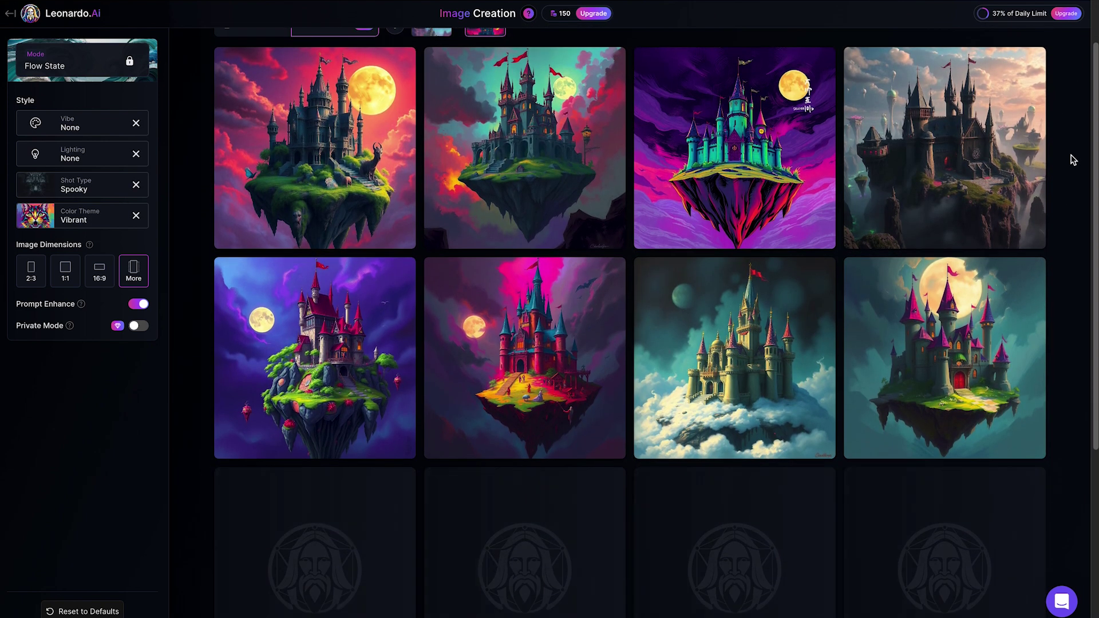
pyautogui.scroll(-3, 1074, 160)
pyautogui.scroll(-1, 1074, 160)
pyautogui.scroll(-1, 1073, 160)
pyautogui.scroll(-1, 1074, 160)
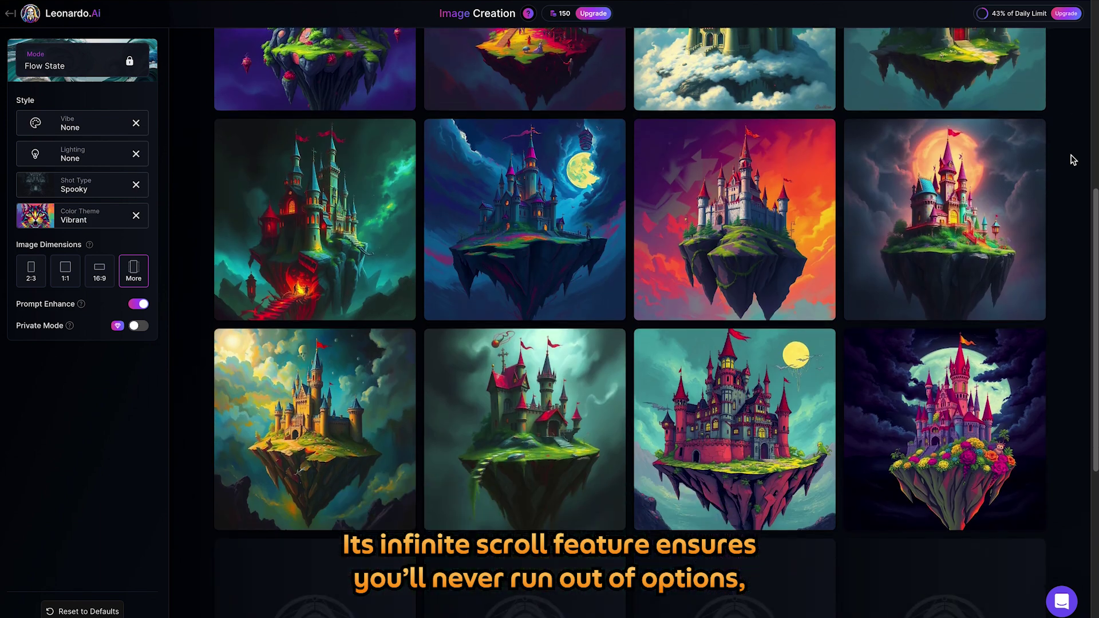
pyautogui.scroll(-3, 1073, 160)
pyautogui.scroll(-1, 1078, 190)
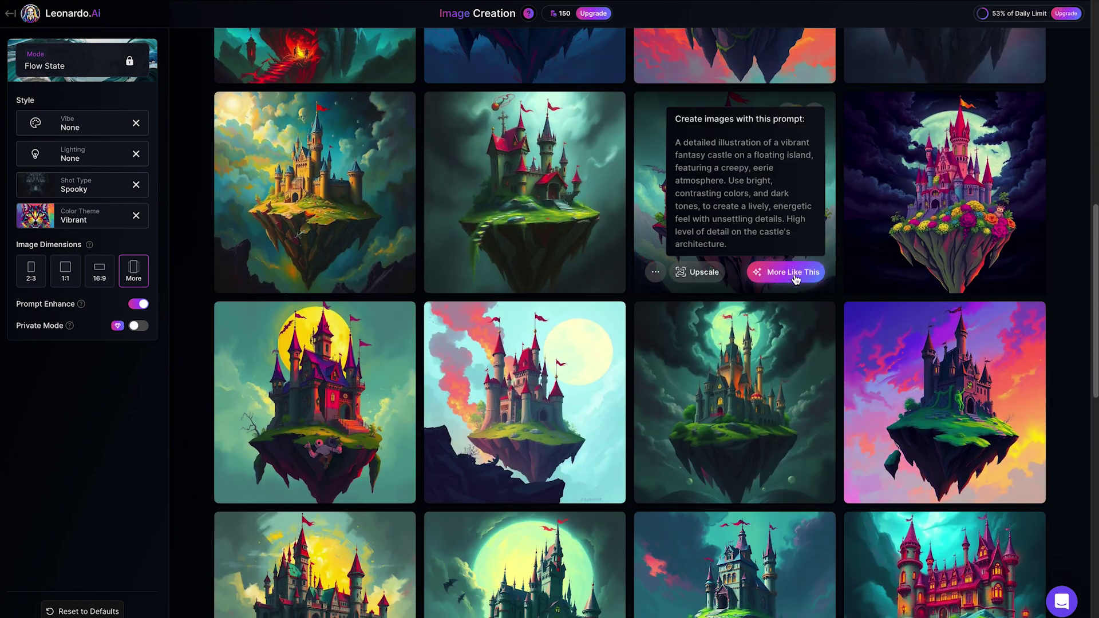
pyautogui.click(787, 272)
# Step: Generate a fourth stage of spooky dark-red castles and scroll through them
pyautogui.scroll(-1, 1064, 213)
pyautogui.scroll(-1, 1063, 213)
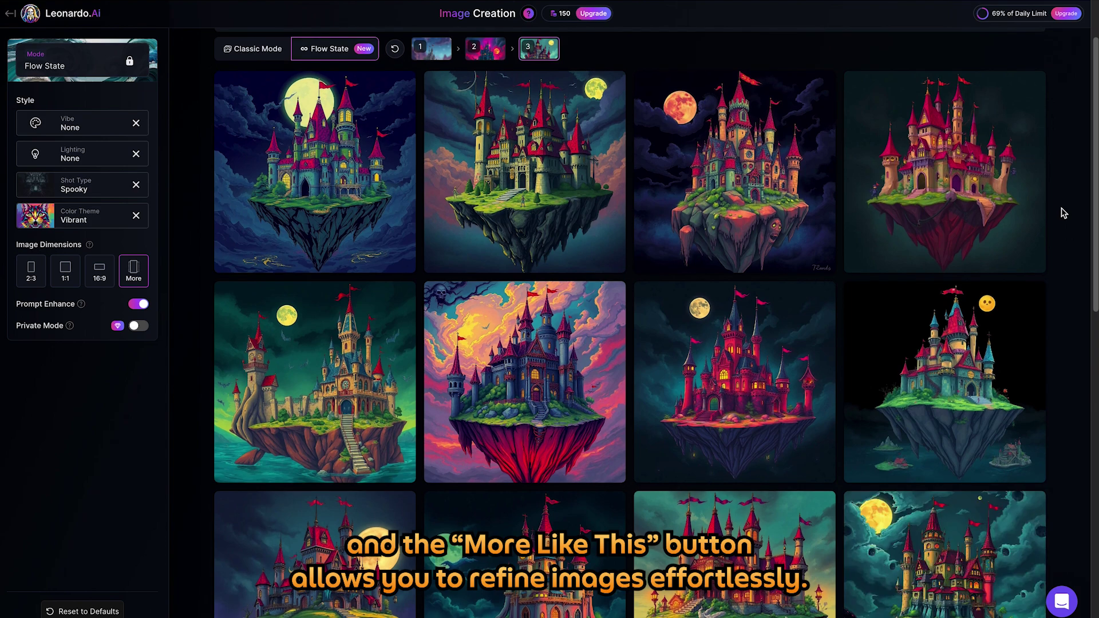
pyautogui.scroll(-3, 1064, 213)
pyautogui.scroll(-1, 1063, 213)
pyautogui.scroll(-1, 1064, 213)
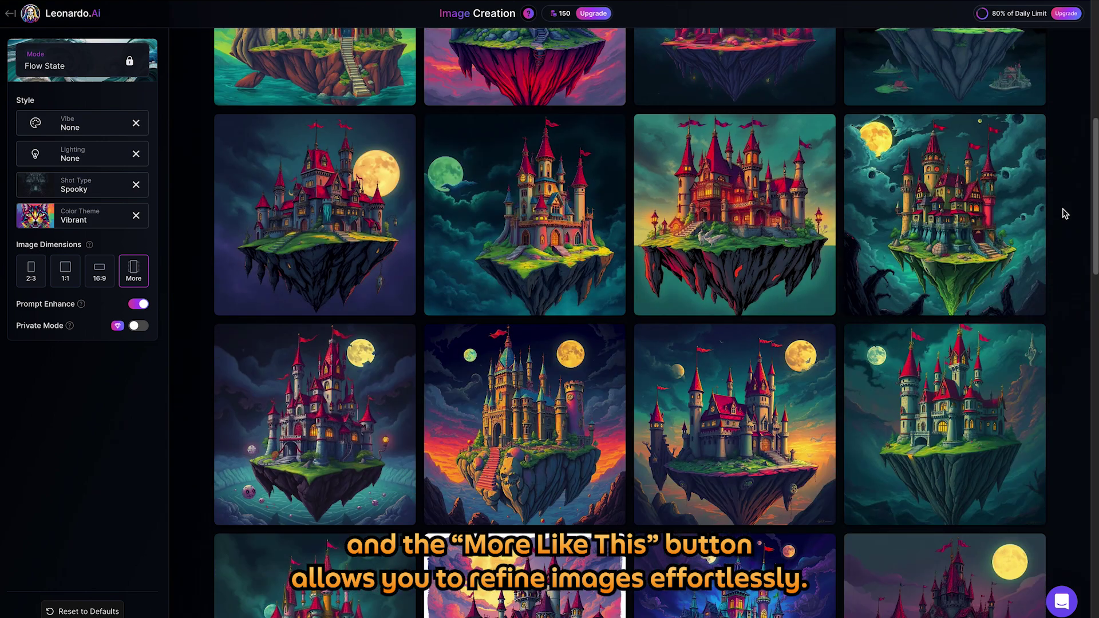
pyautogui.click(1006, 295)
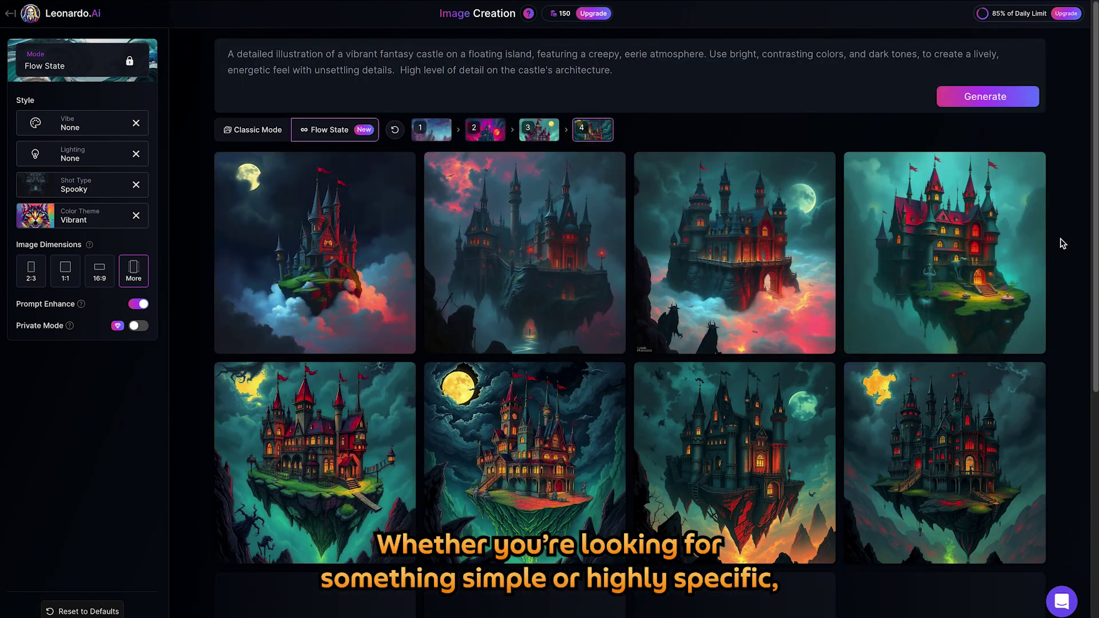
pyautogui.scroll(-2, 1061, 242)
pyautogui.scroll(-1, 1060, 240)
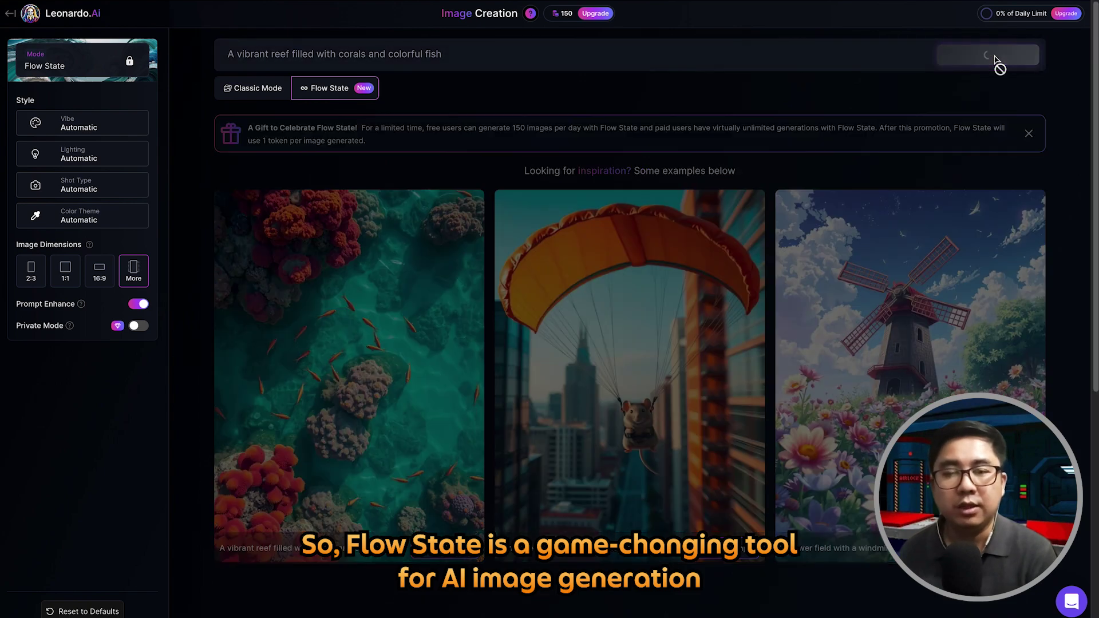
# Step: Scroll through the growing grid of vibrant coral reef images filled with colourful fish
pyautogui.scroll(-1, 1066, 67)
pyautogui.scroll(-3, 1067, 67)
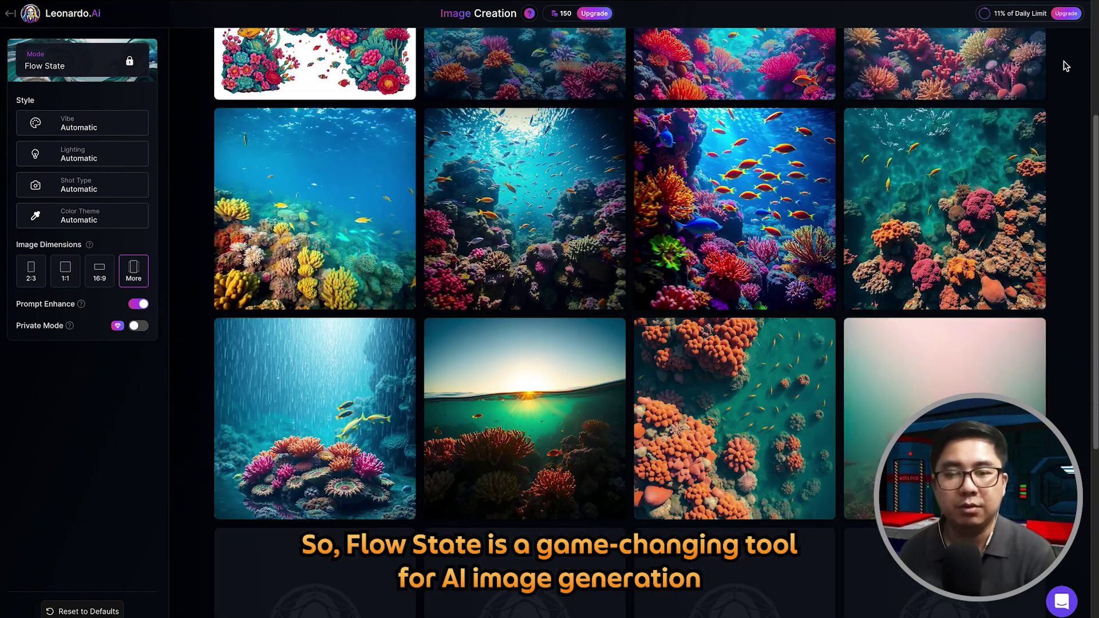
pyautogui.scroll(-1, 1066, 67)
pyautogui.scroll(-1, 1066, 66)
pyautogui.scroll(-5, 1066, 67)
pyautogui.scroll(-2, 1067, 67)
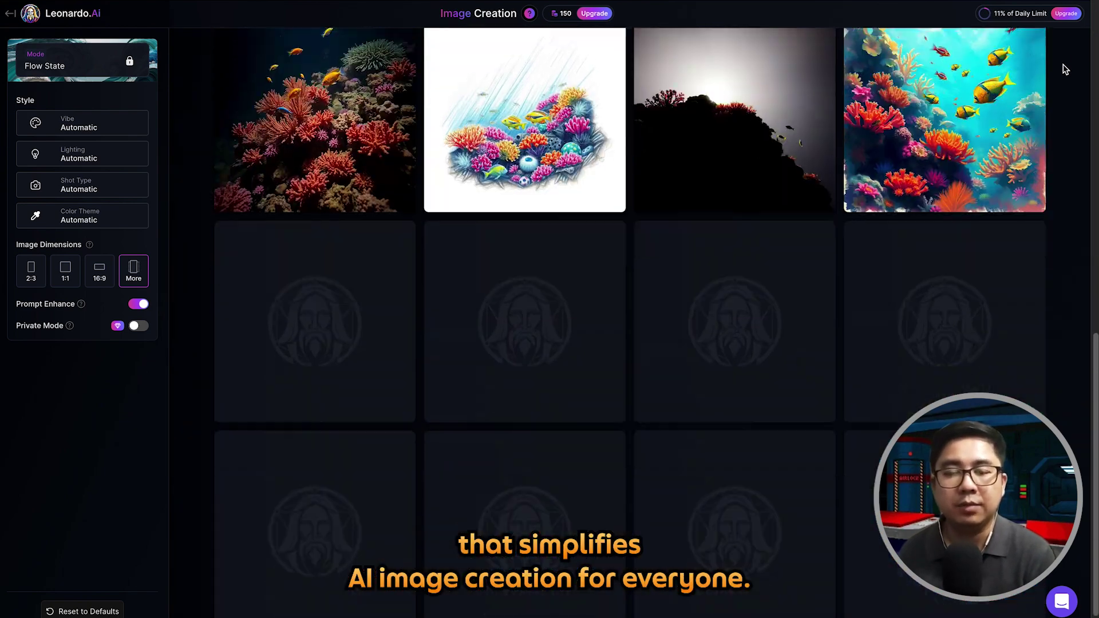
pyautogui.scroll(-1, 1065, 68)
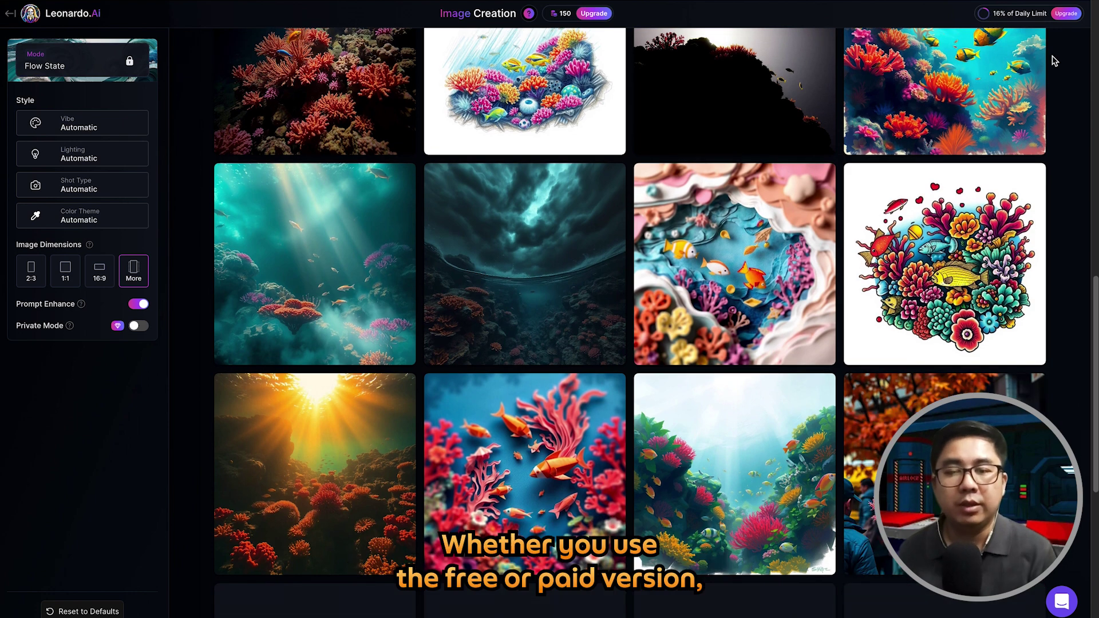
pyautogui.scroll(-4, 1056, 62)
pyautogui.scroll(-1, 1055, 61)
pyautogui.scroll(-2, 1055, 63)
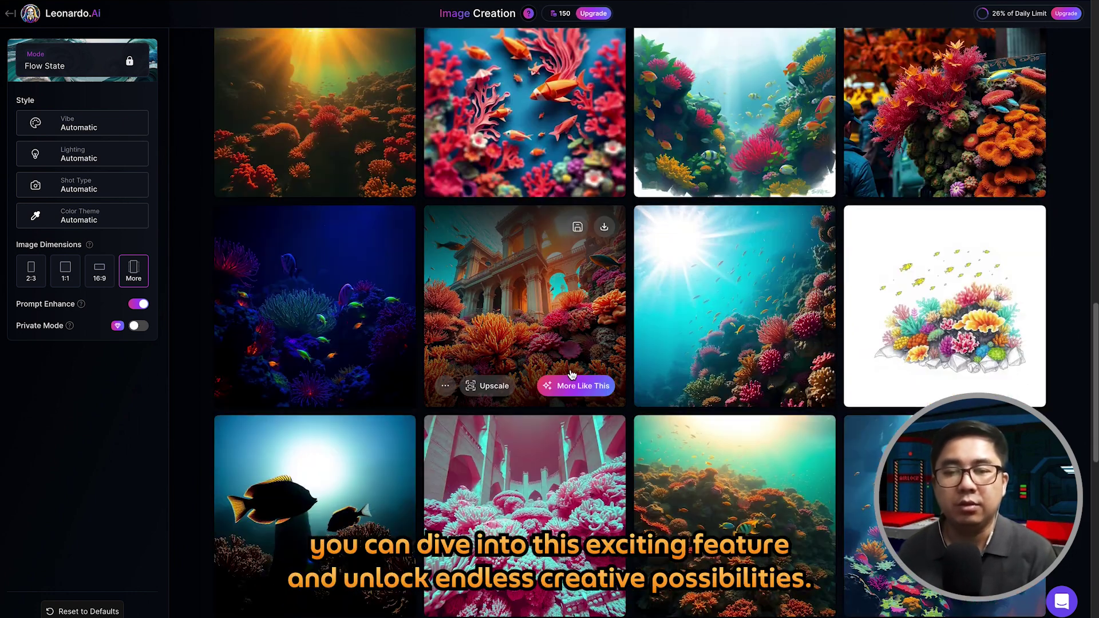